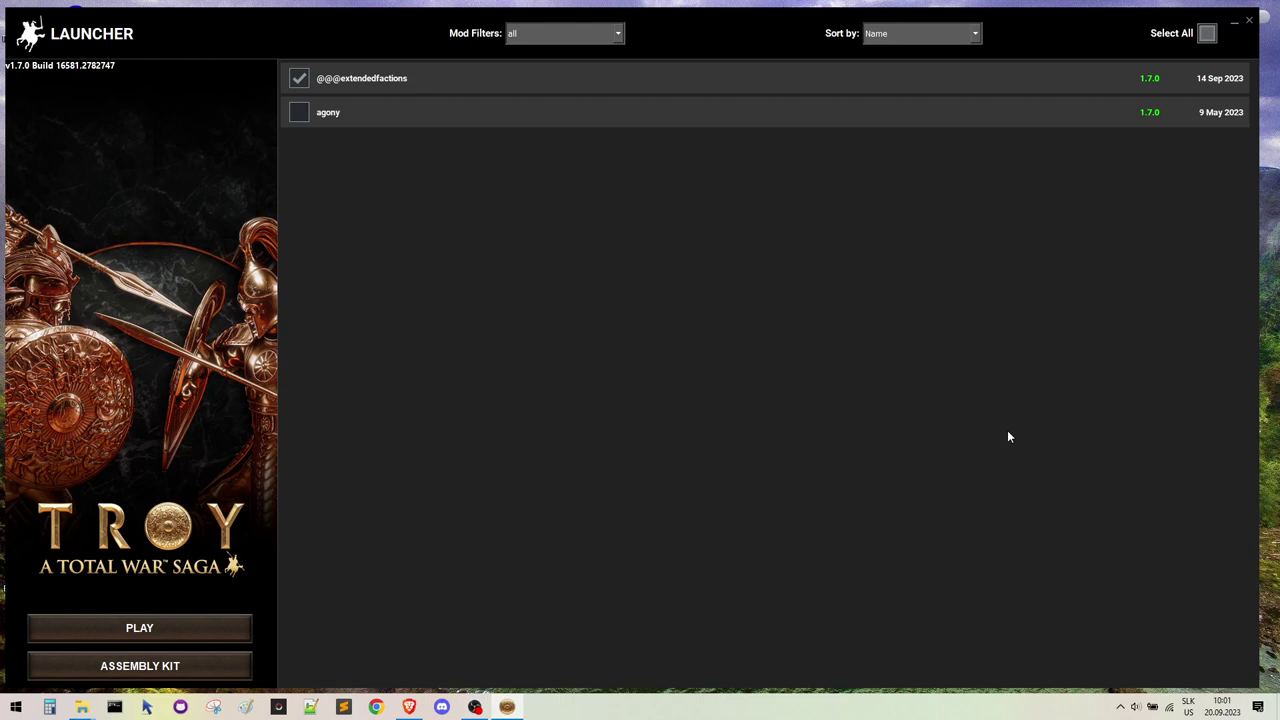
{"action": "left_click", "coordinate": [299, 79]}
{"action": "left_click", "coordinate": [300, 113]}
{"action": "left_click", "coordinate": [300, 113]}
{"action": "left_click", "coordinate": [299, 79]}
{"action": "left_click", "coordinate": [184, 626]}
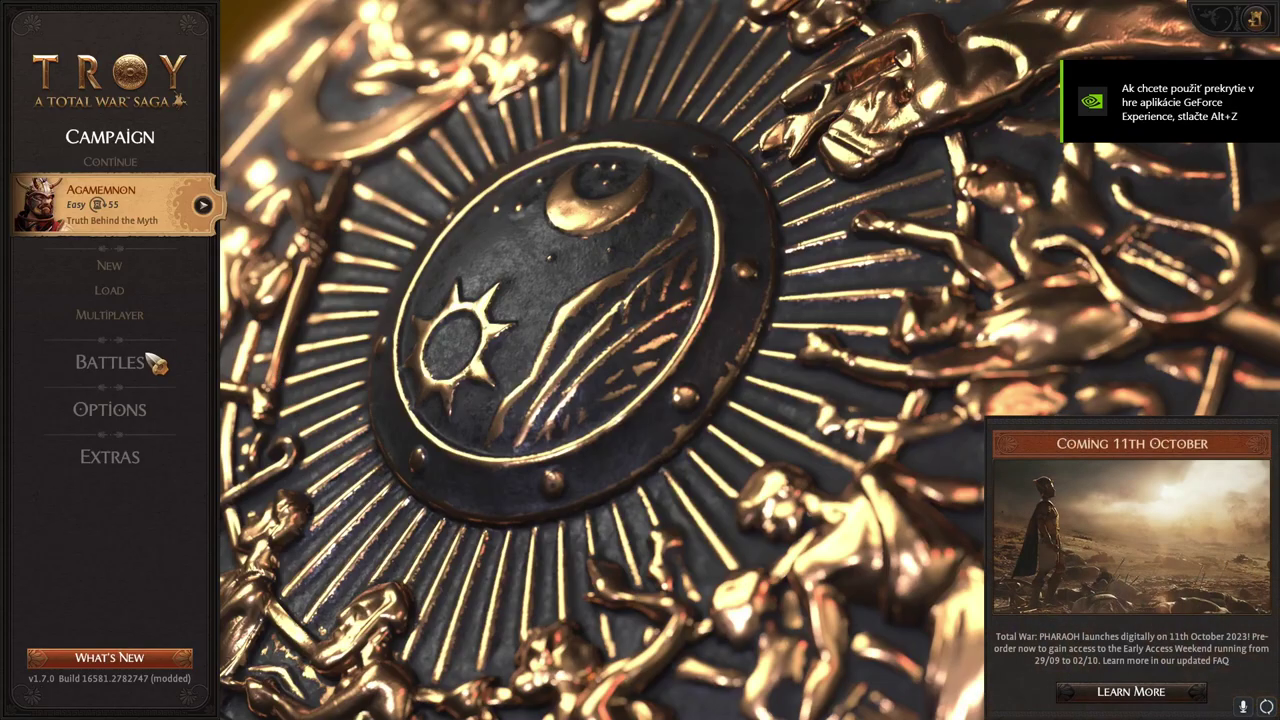
Open Battles > Multiplayer Battle to view the FROM STEAM game, then bring up the quit prompt.
{"action": "left_click", "coordinate": [122, 362]}
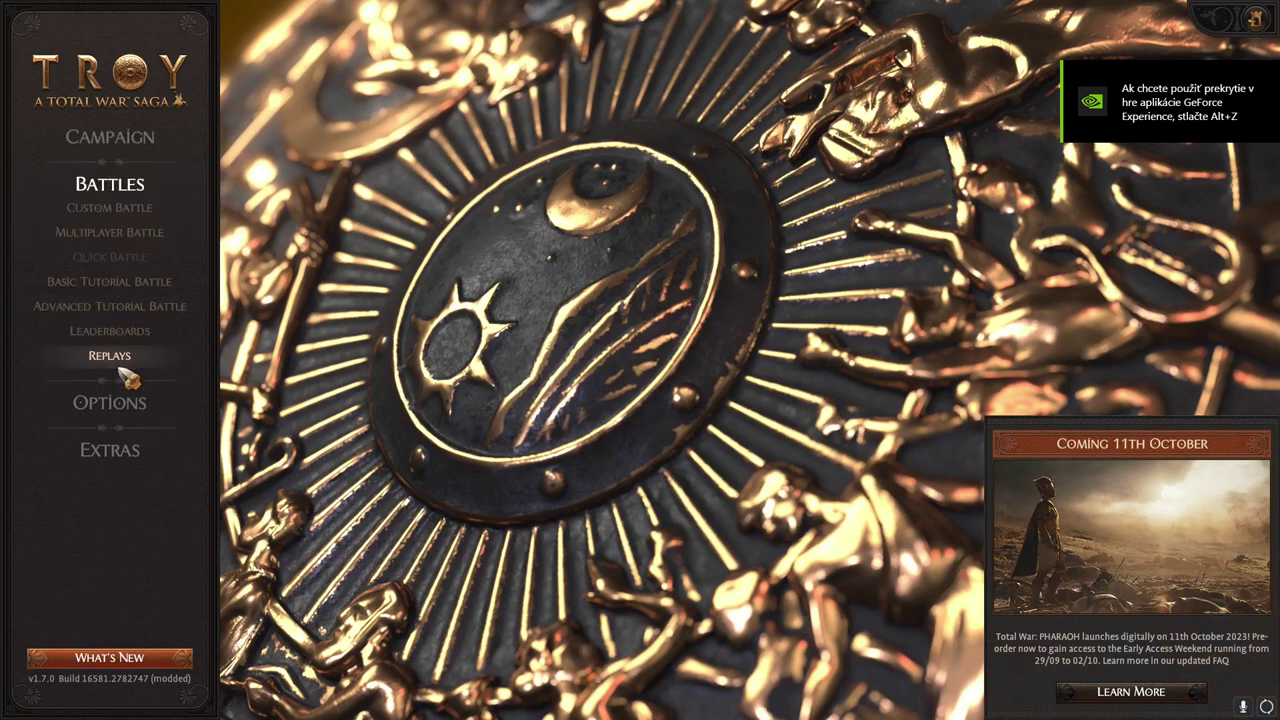
{"action": "left_click", "coordinate": [157, 238]}
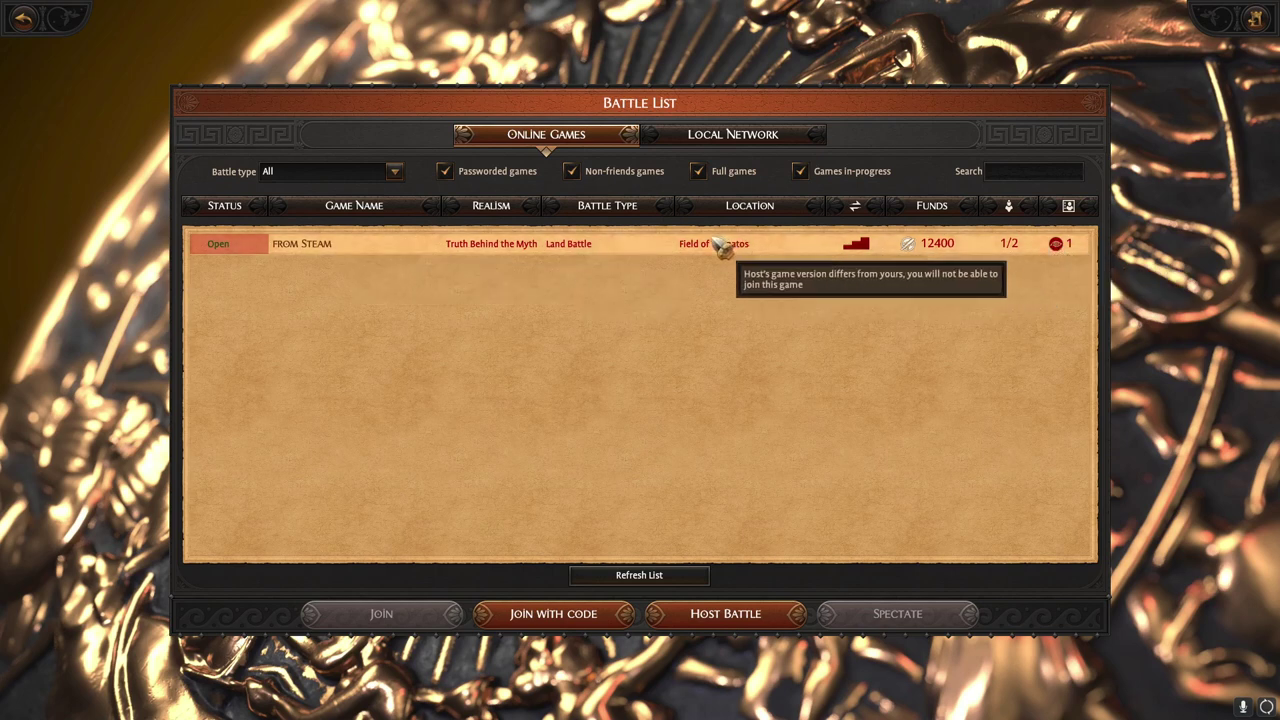
{"action": "left_click", "coordinate": [1258, 22]}
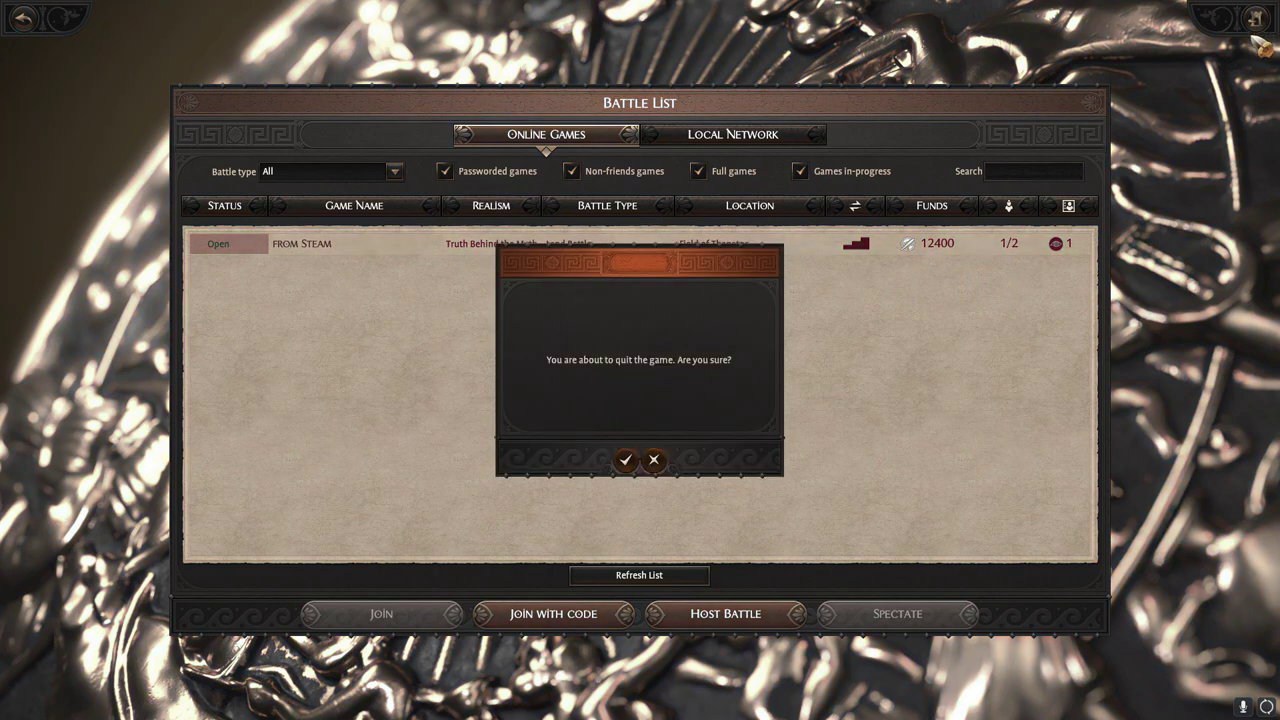
{"action": "left_click", "coordinate": [626, 458]}
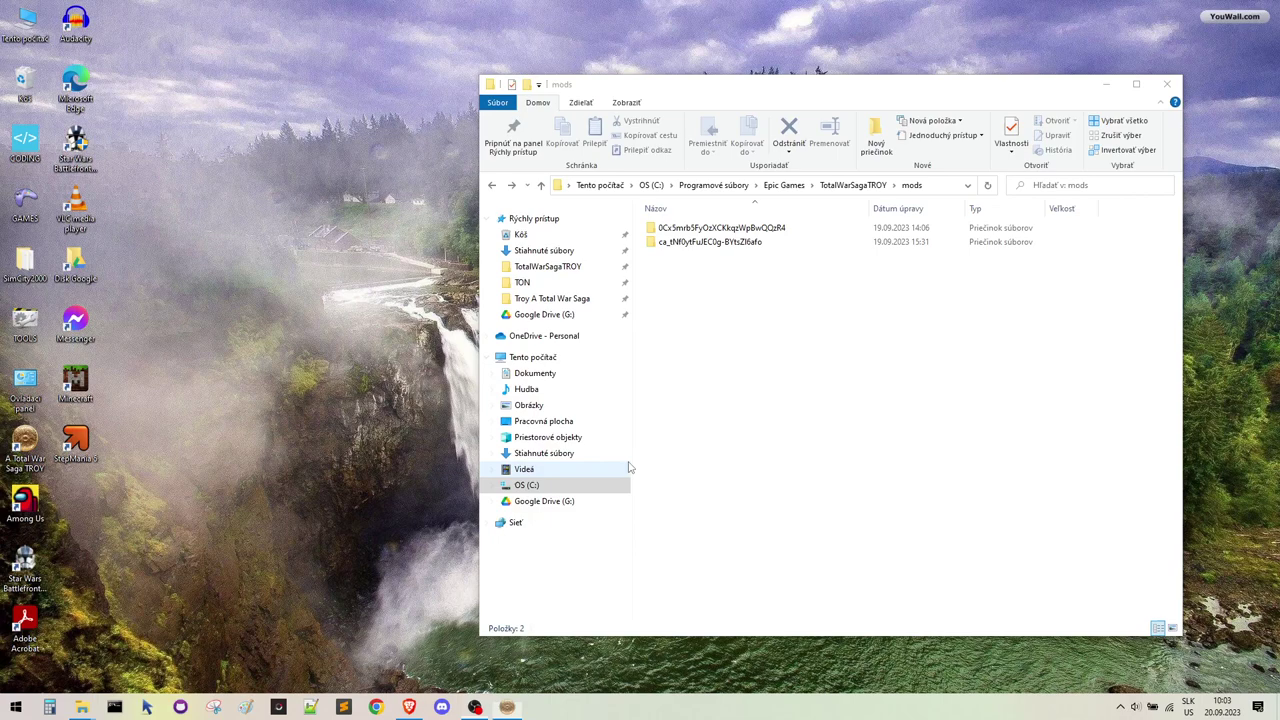
{"action": "left_click_drag", "start_coordinate": [864, 86], "coordinate": [732, 95]}
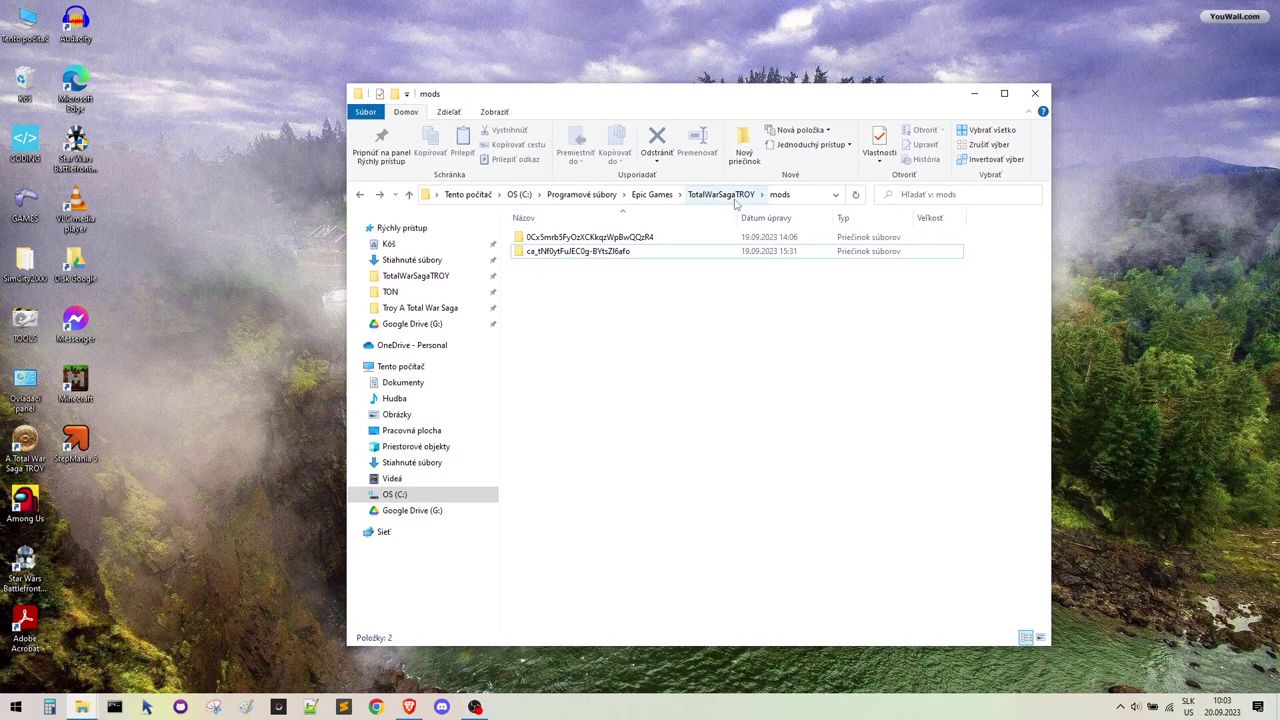
{"action": "left_click", "coordinate": [735, 200]}
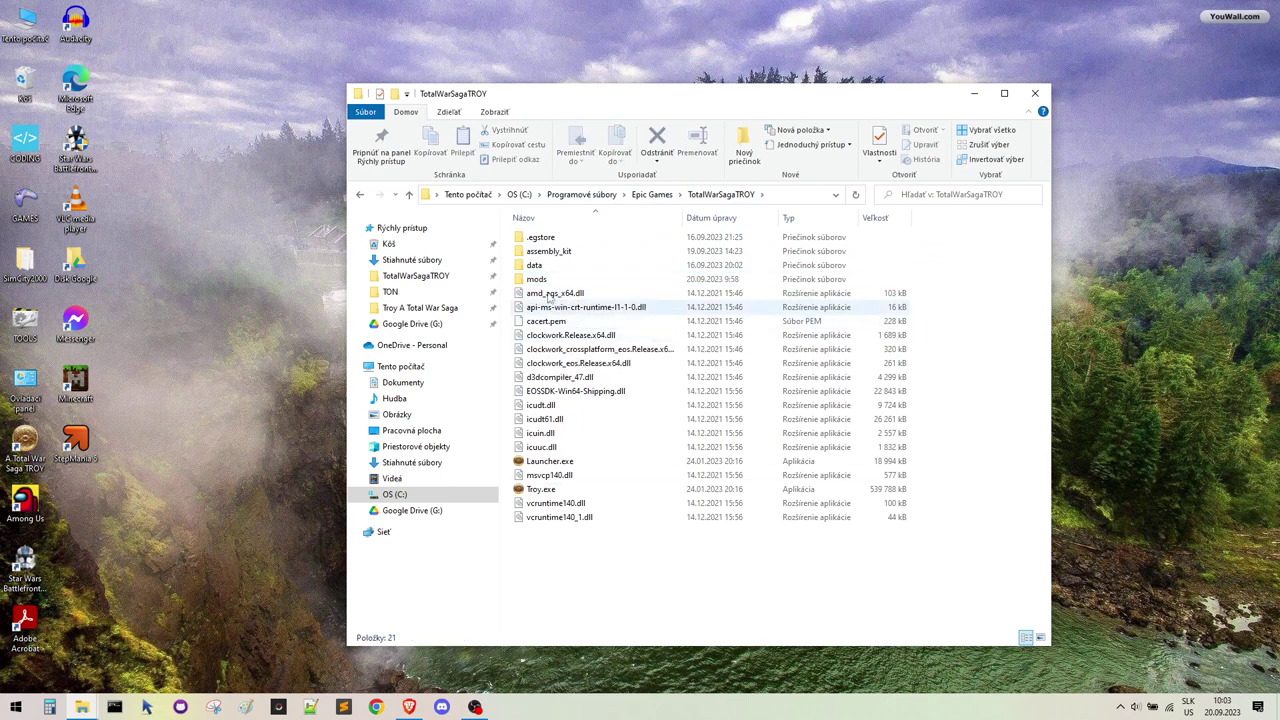
{"action": "double_click", "coordinate": [558, 287]}
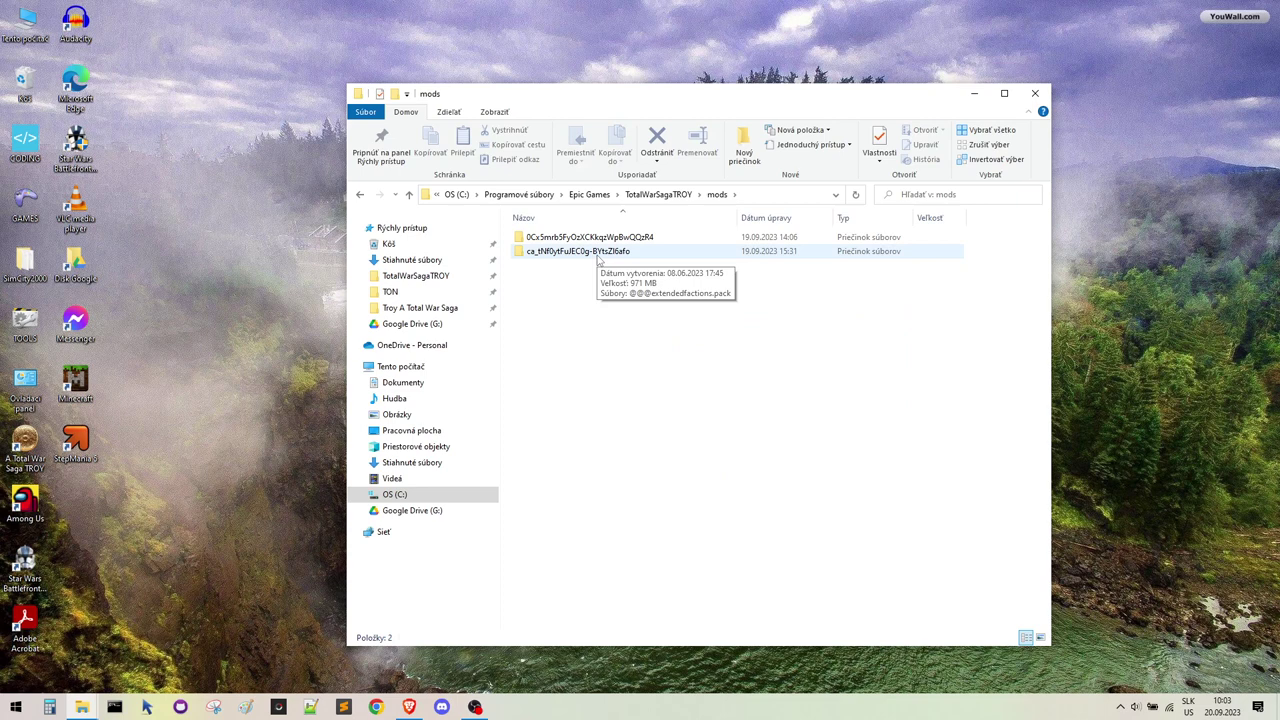
{"action": "double_click", "coordinate": [597, 255]}
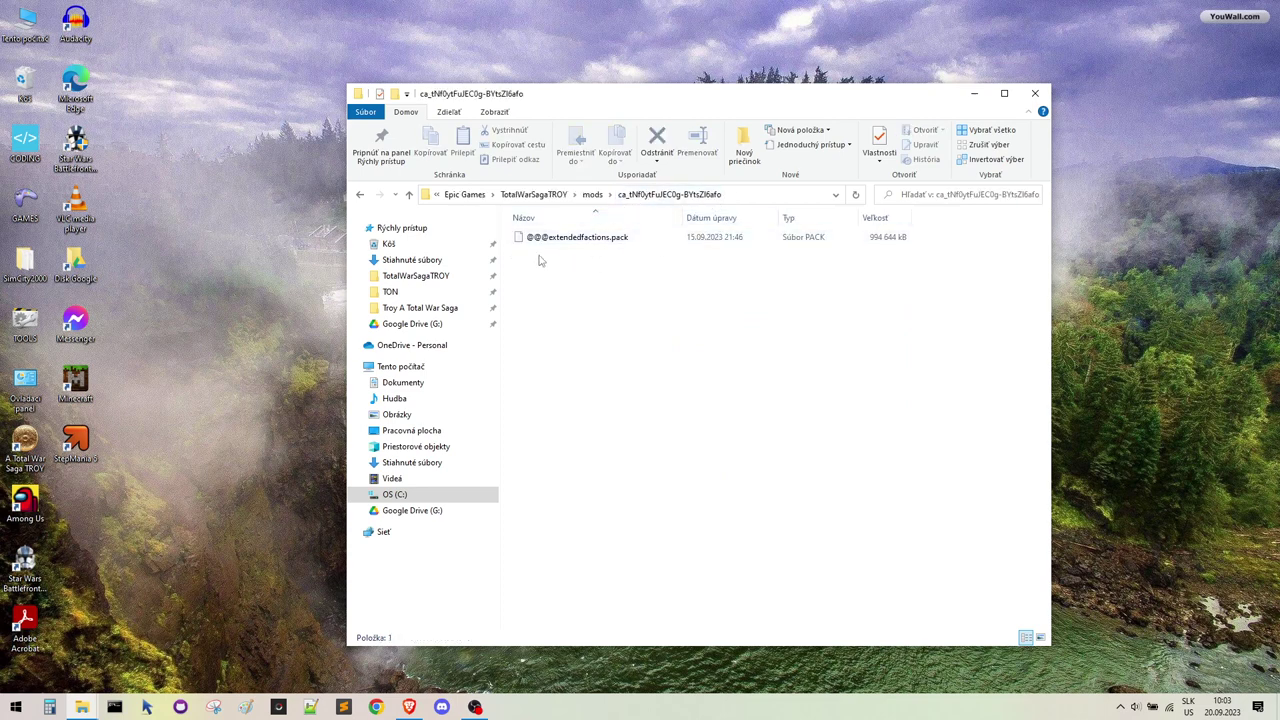
{"action": "left_click", "coordinate": [595, 242]}
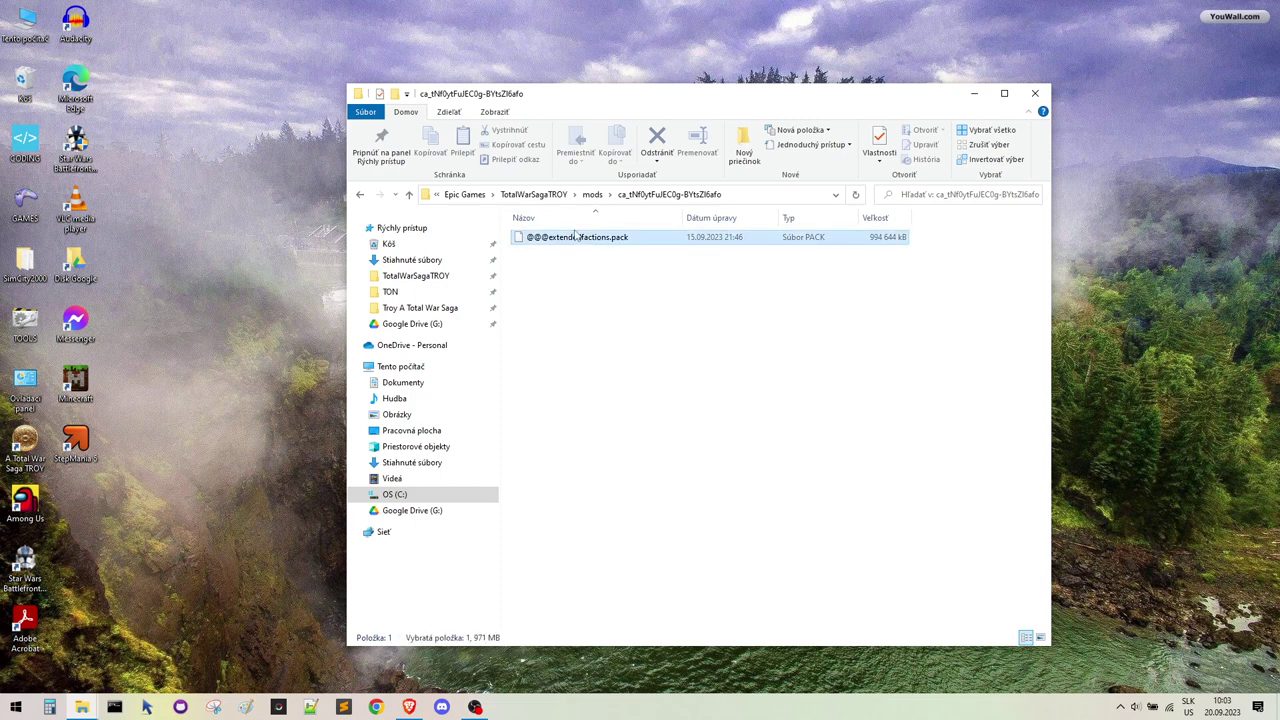
{"action": "left_click", "coordinate": [603, 298]}
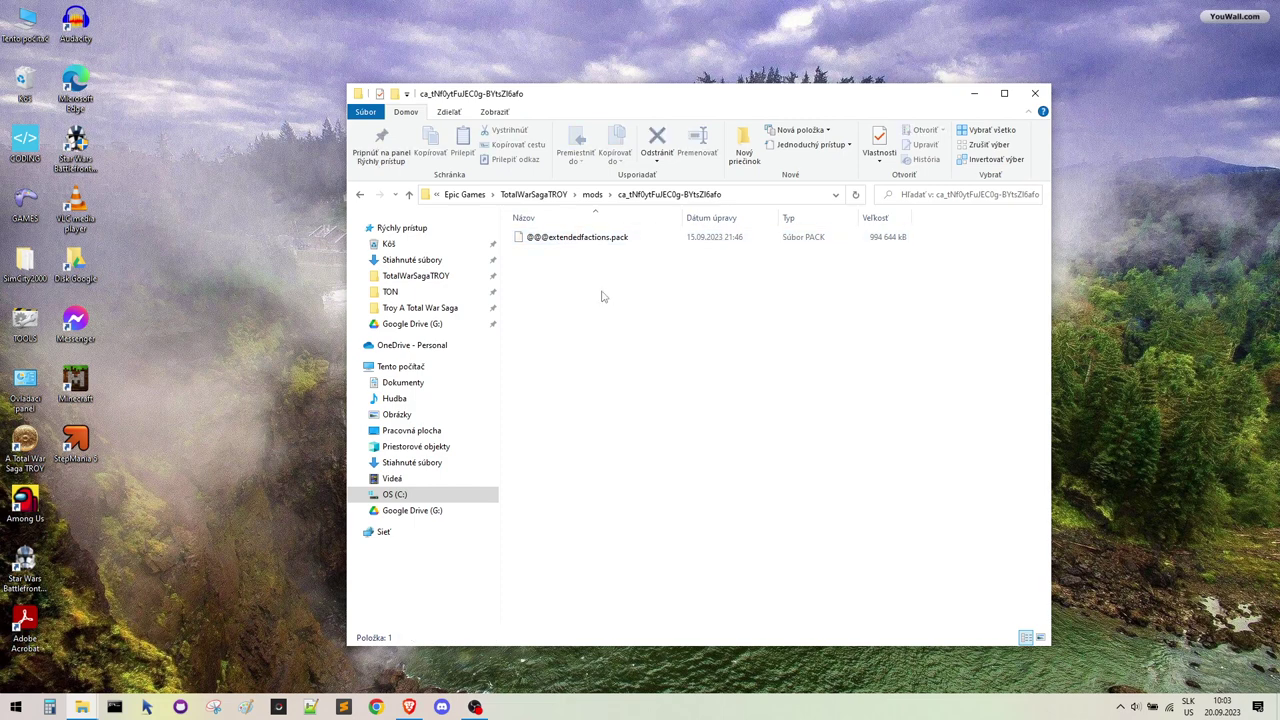
{"action": "left_click", "coordinate": [592, 196]}
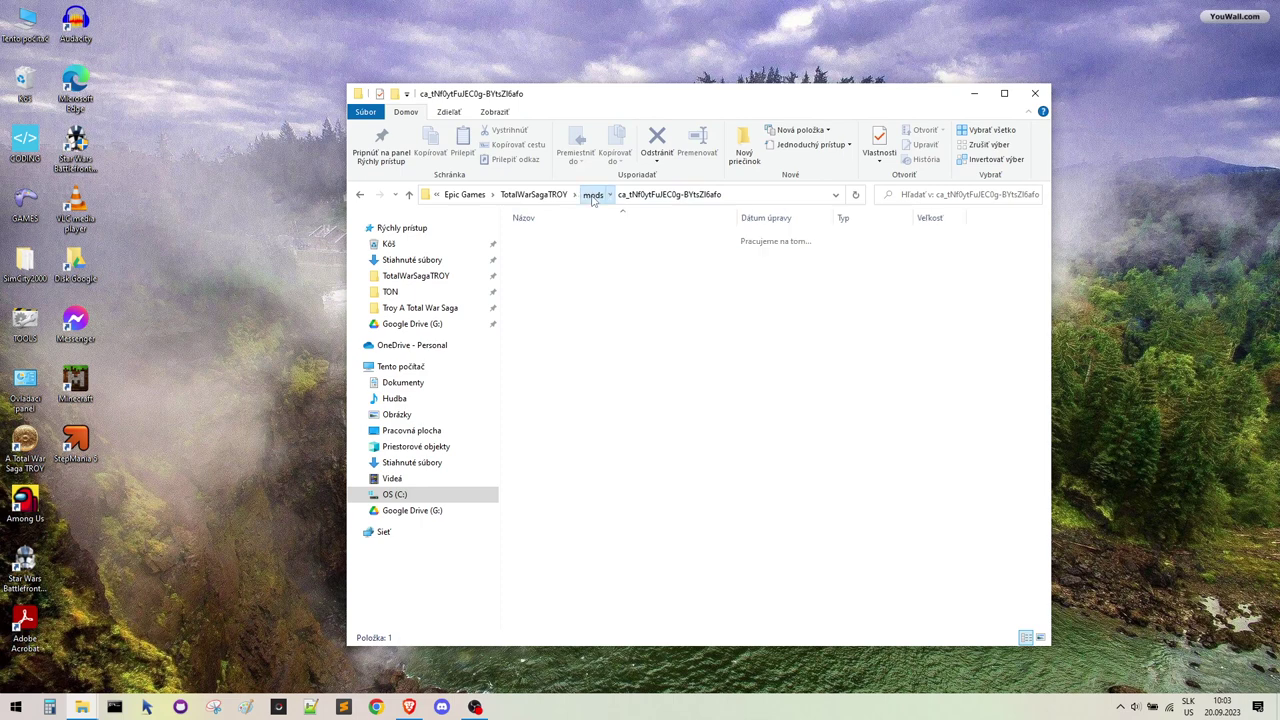
{"action": "left_click", "coordinate": [745, 152]}
{"action": "key", "text": "ctrl+v"}
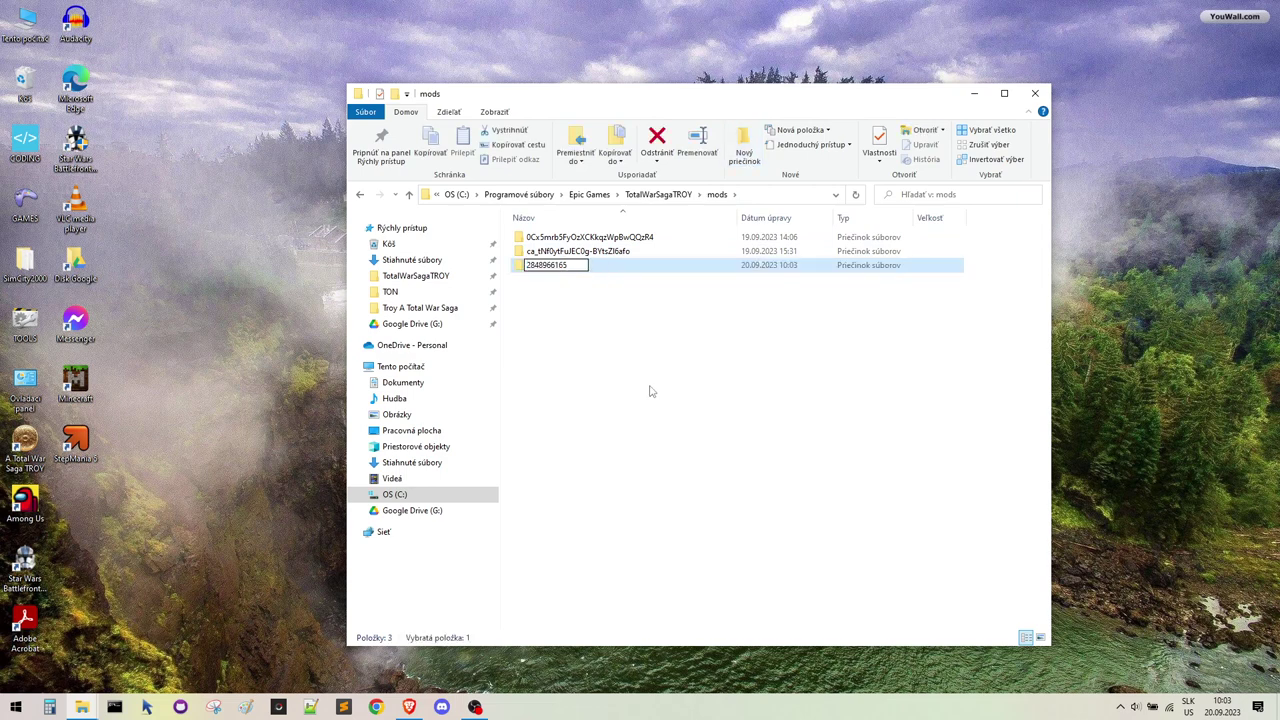
{"action": "key", "text": "Return"}
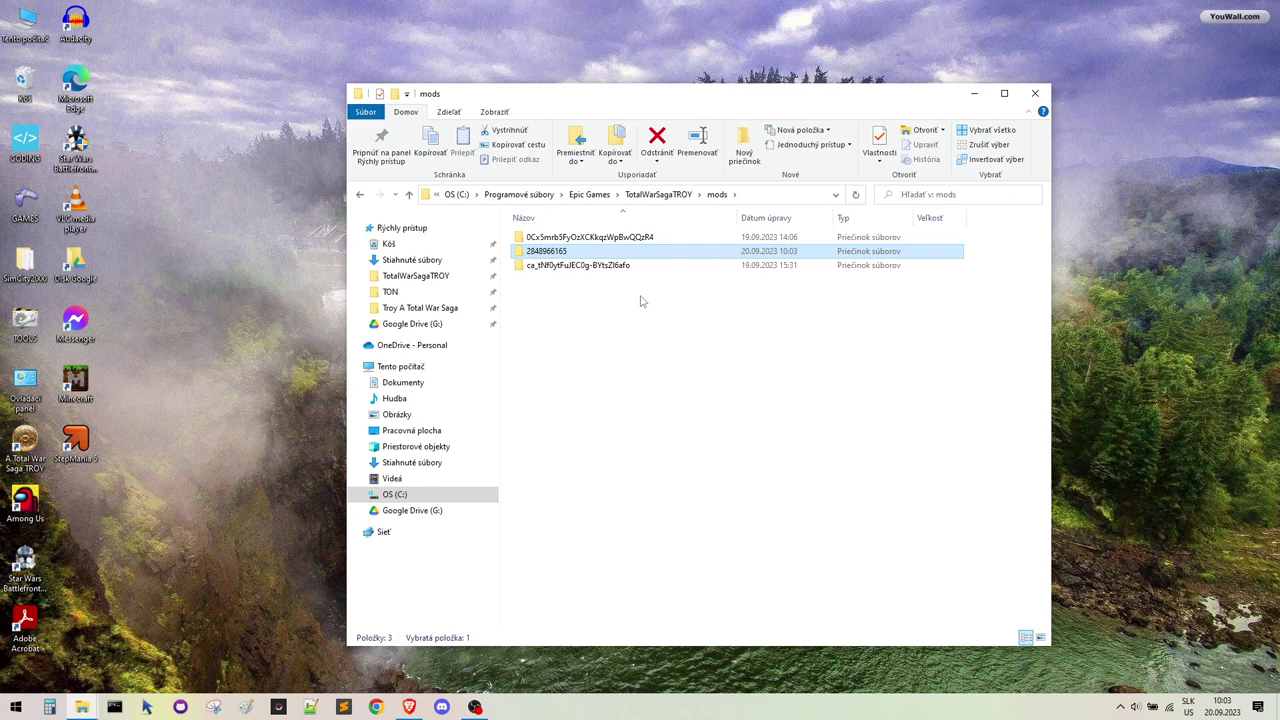
{"action": "double_click", "coordinate": [585, 268]}
{"action": "left_click_drag", "start_coordinate": [630, 310], "coordinate": [583, 240]}
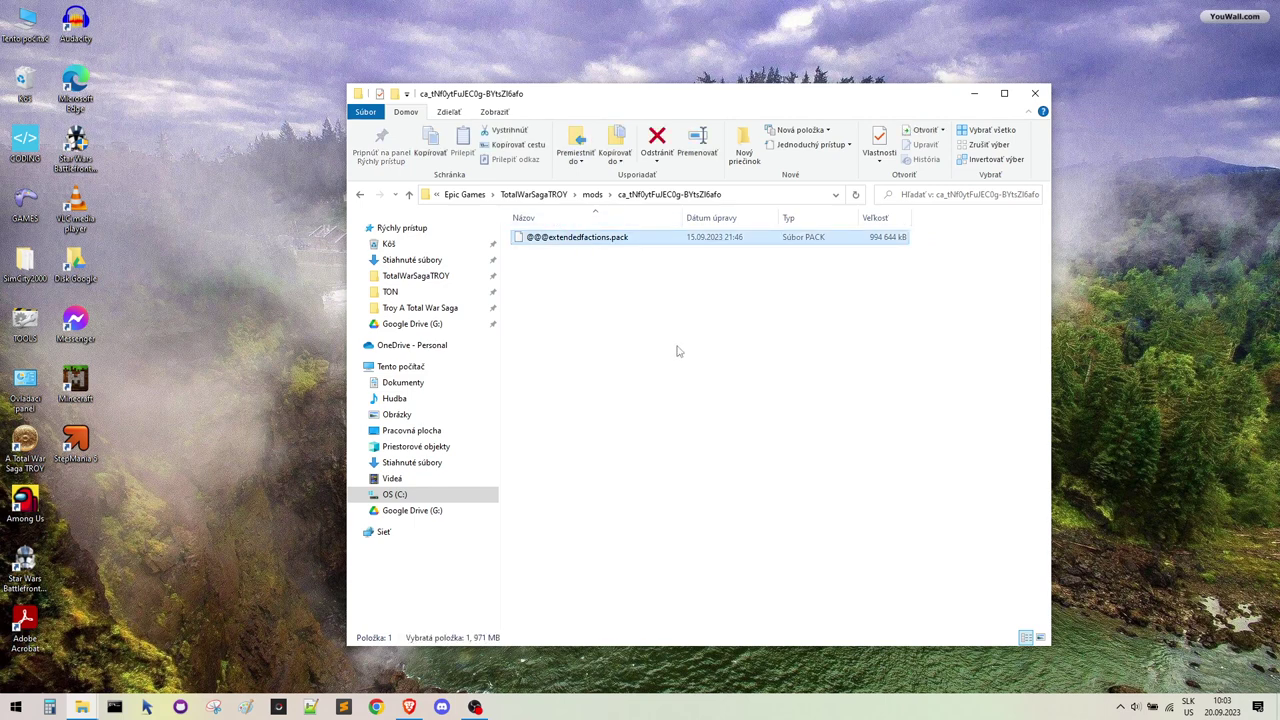
{"action": "key", "text": "ctrl+c"}
{"action": "left_click", "coordinate": [594, 196]}
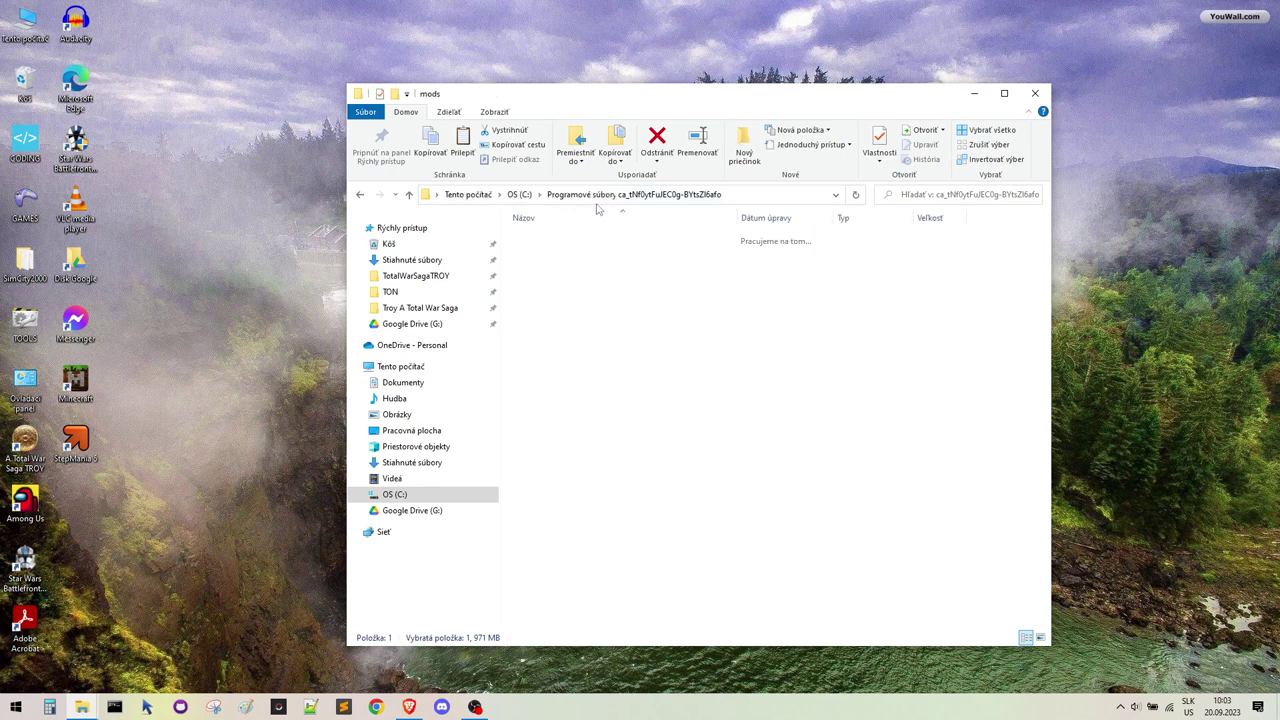
{"action": "double_click", "coordinate": [566, 252]}
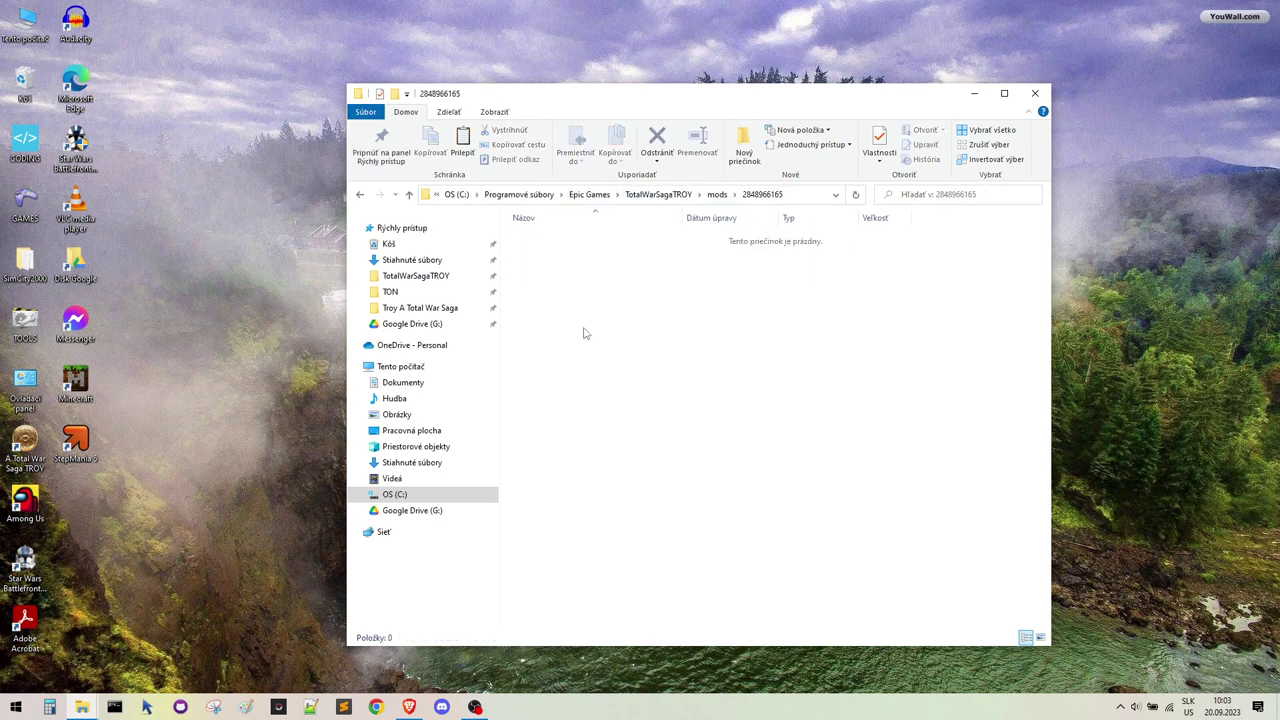
{"action": "key", "text": "ctrl+v"}
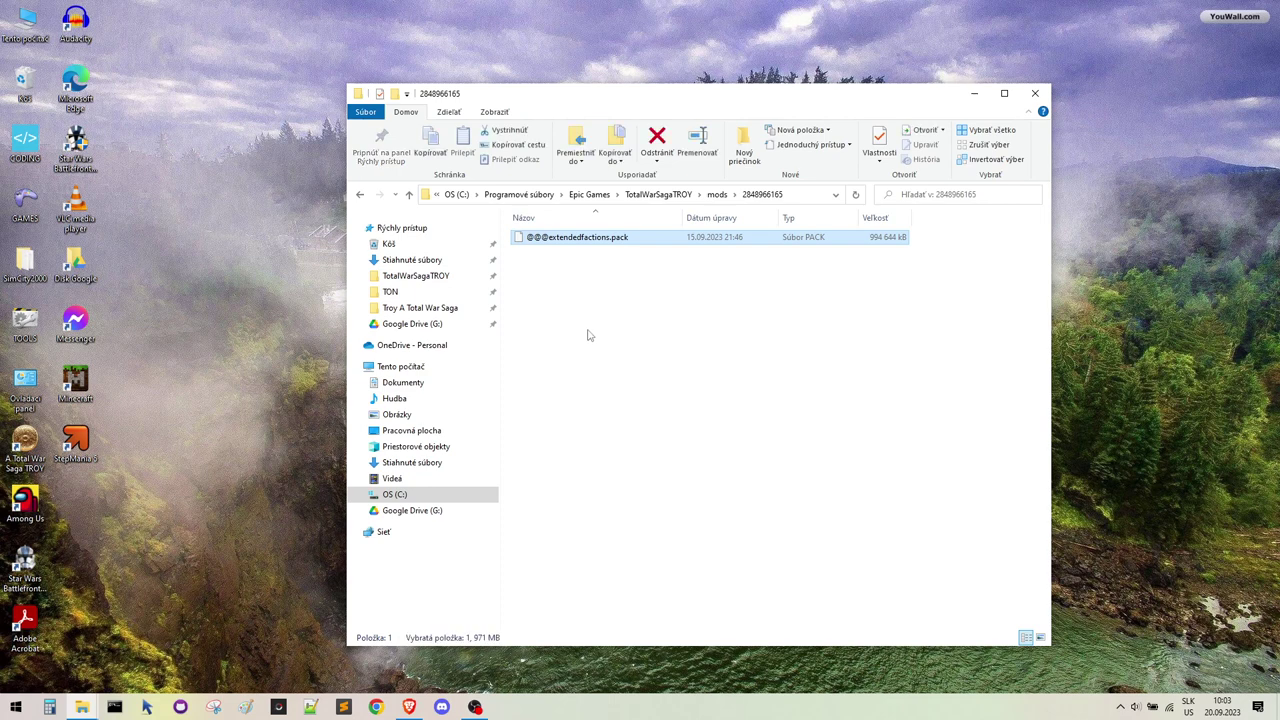
{"action": "left_click", "coordinate": [589, 335]}
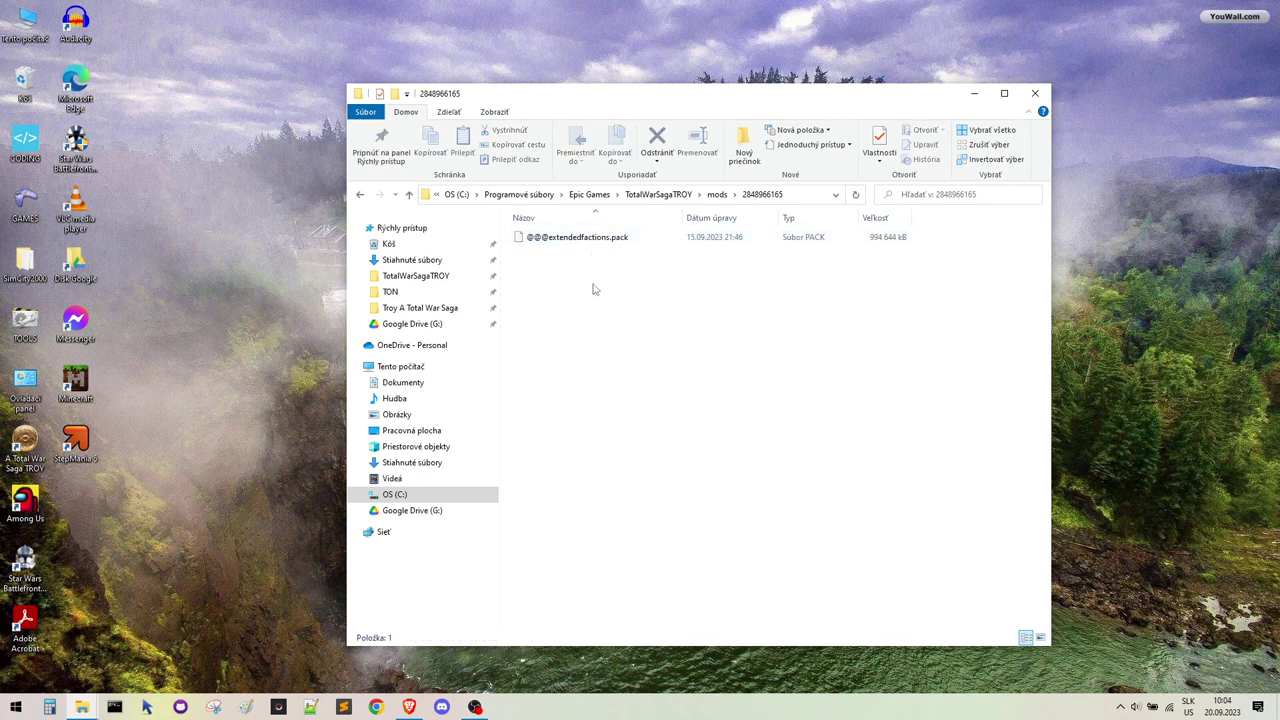
{"action": "double_click", "coordinate": [25, 450]}
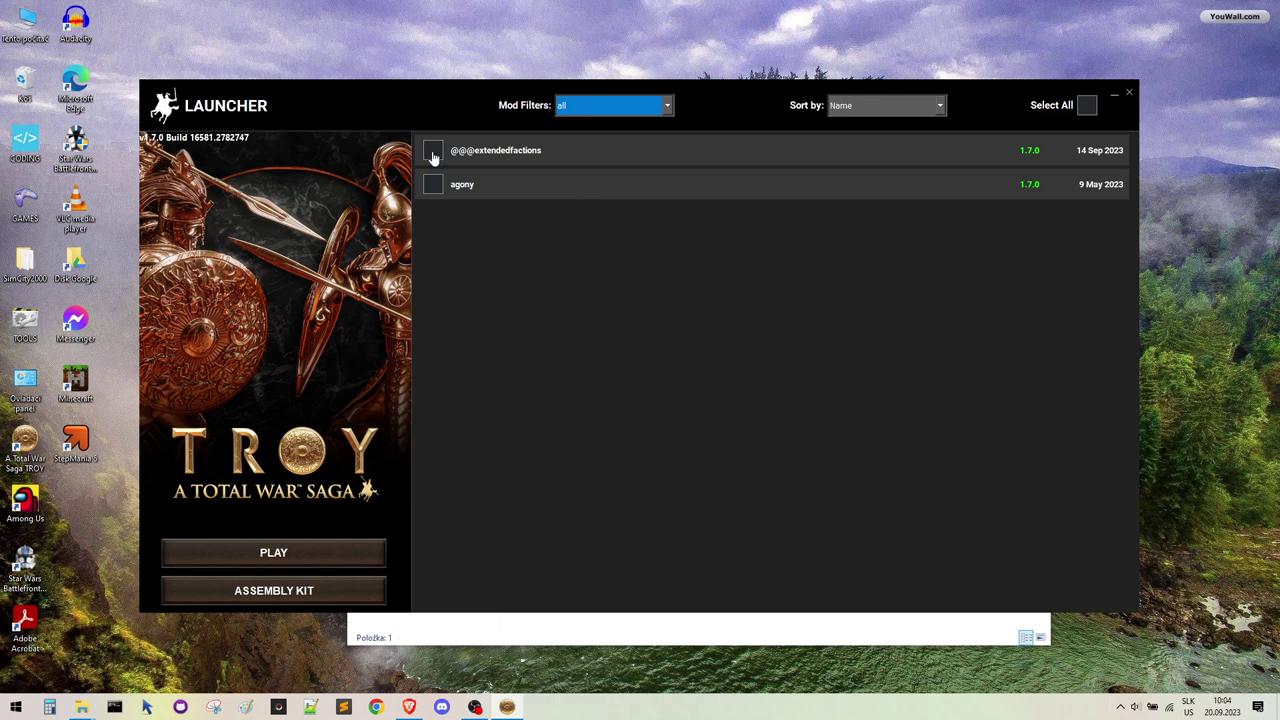
{"action": "left_click", "coordinate": [433, 153]}
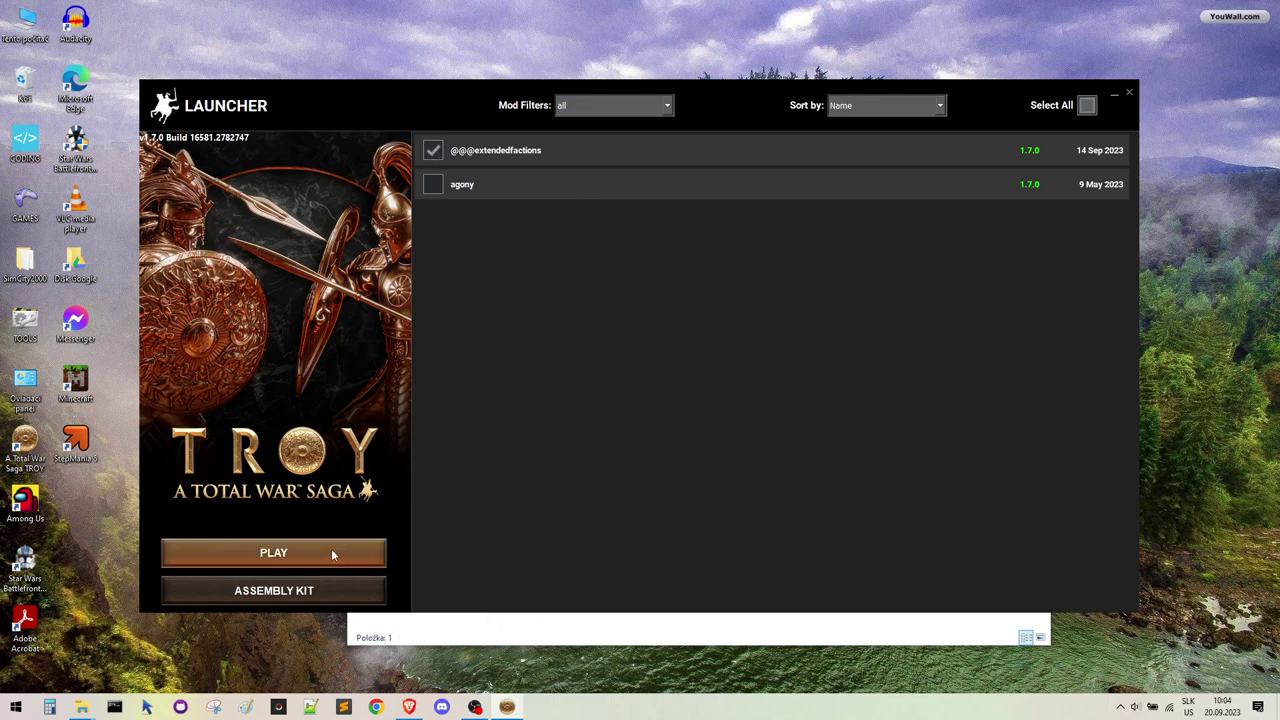
{"action": "left_click", "coordinate": [541, 637]}
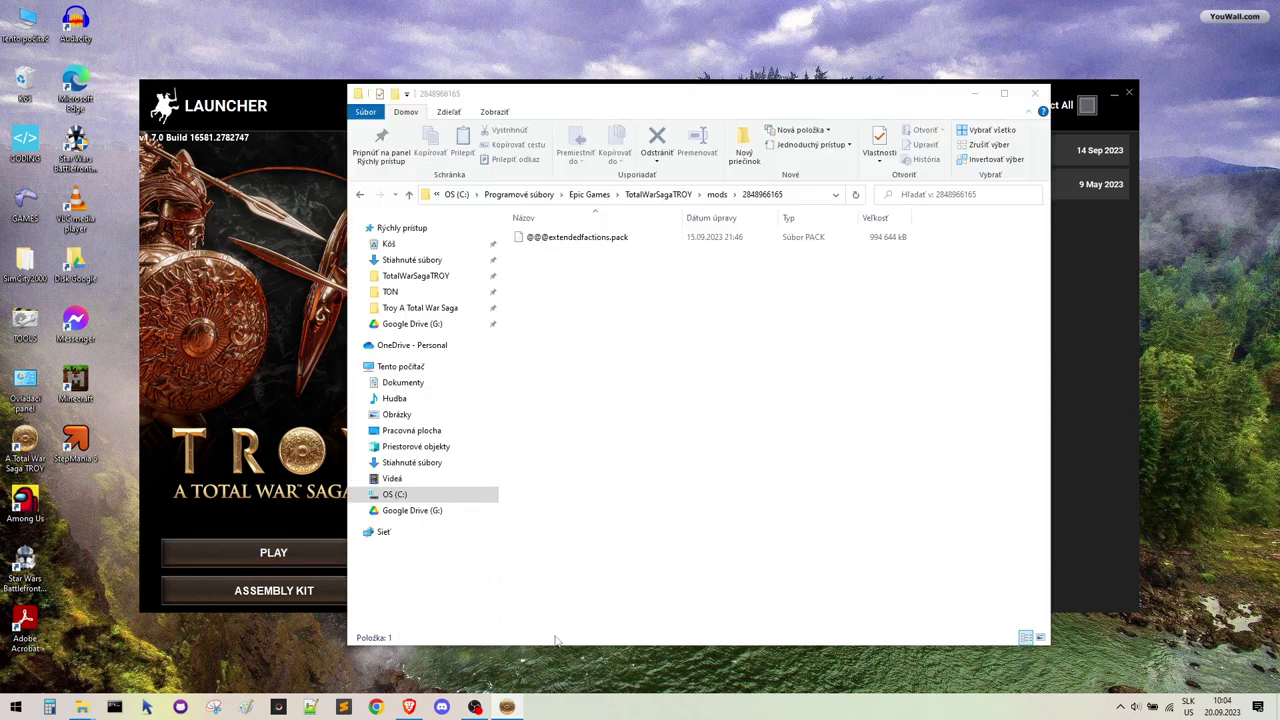
{"action": "left_click", "coordinate": [718, 195]}
{"action": "double_click", "coordinate": [562, 266]}
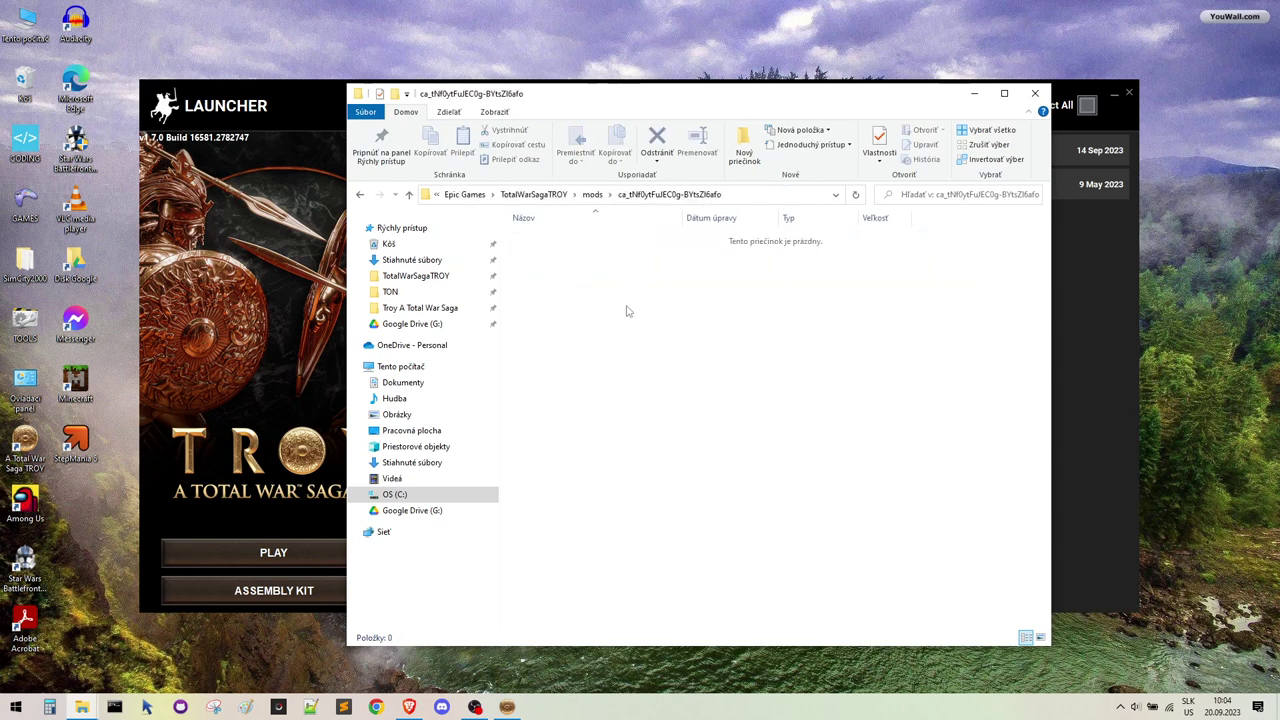
{"action": "left_click", "coordinate": [592, 195]}
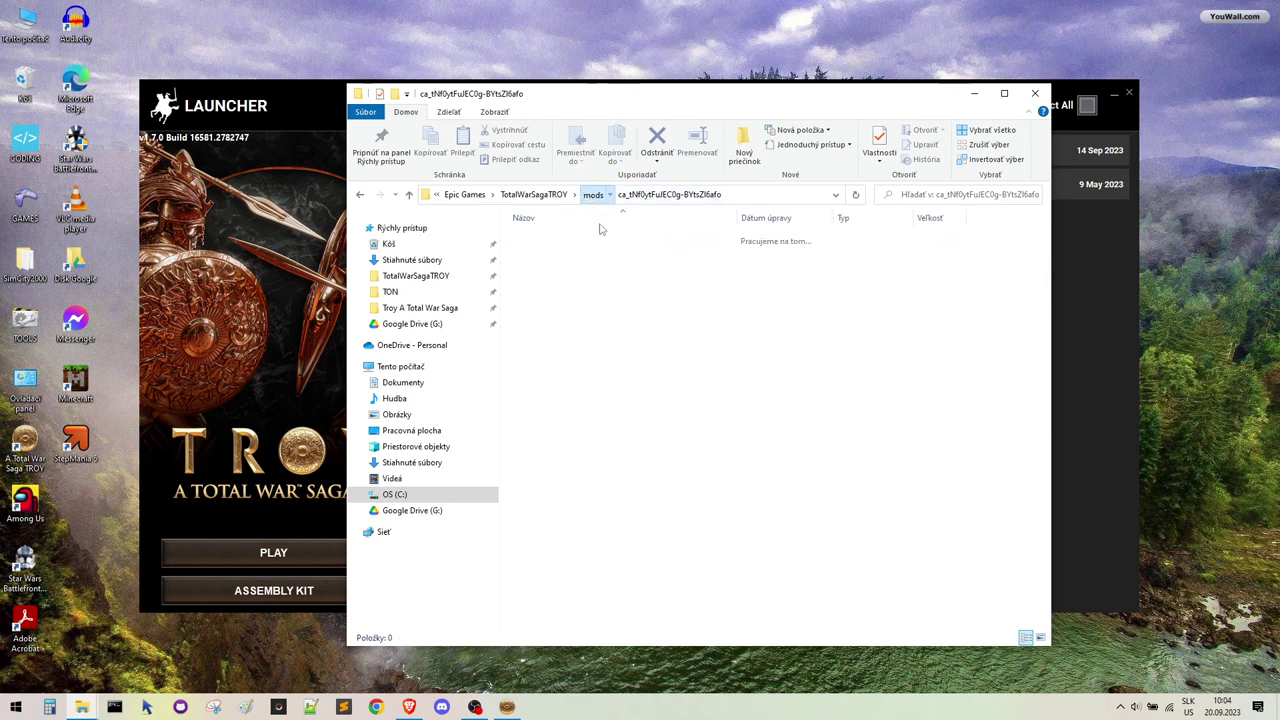
{"action": "double_click", "coordinate": [565, 246]}
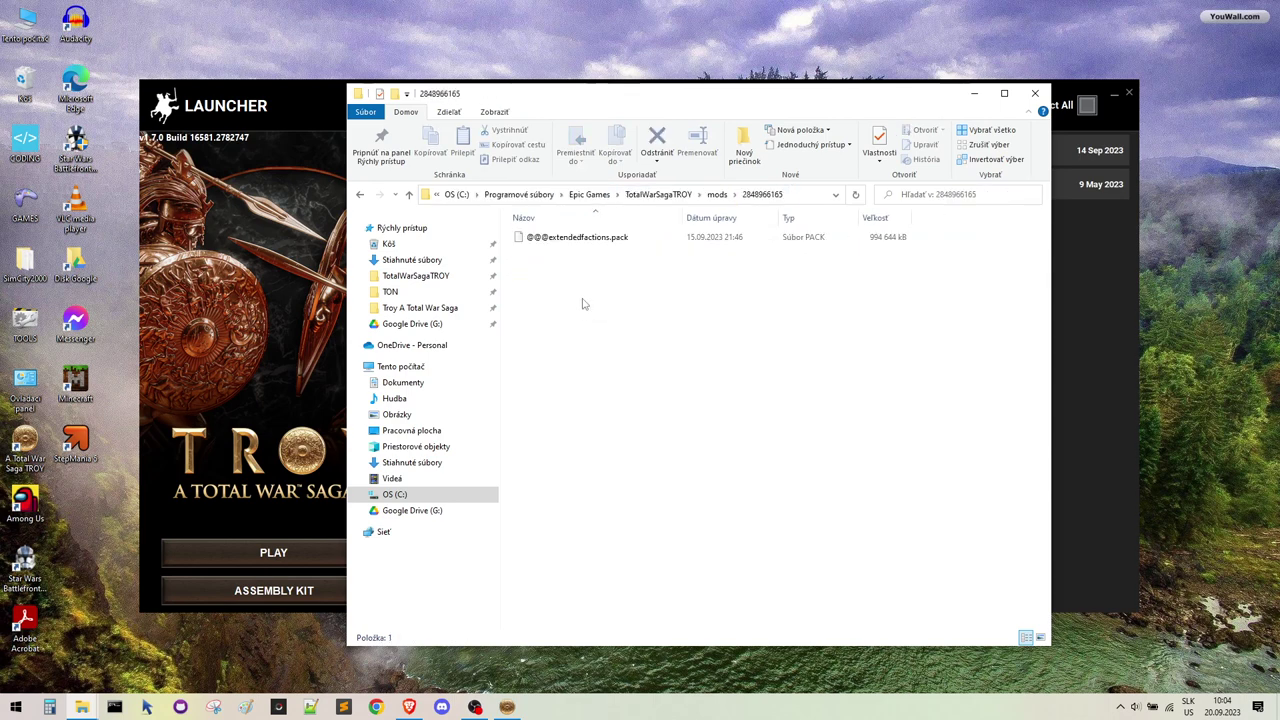
{"action": "left_click", "coordinate": [1051, 258]}
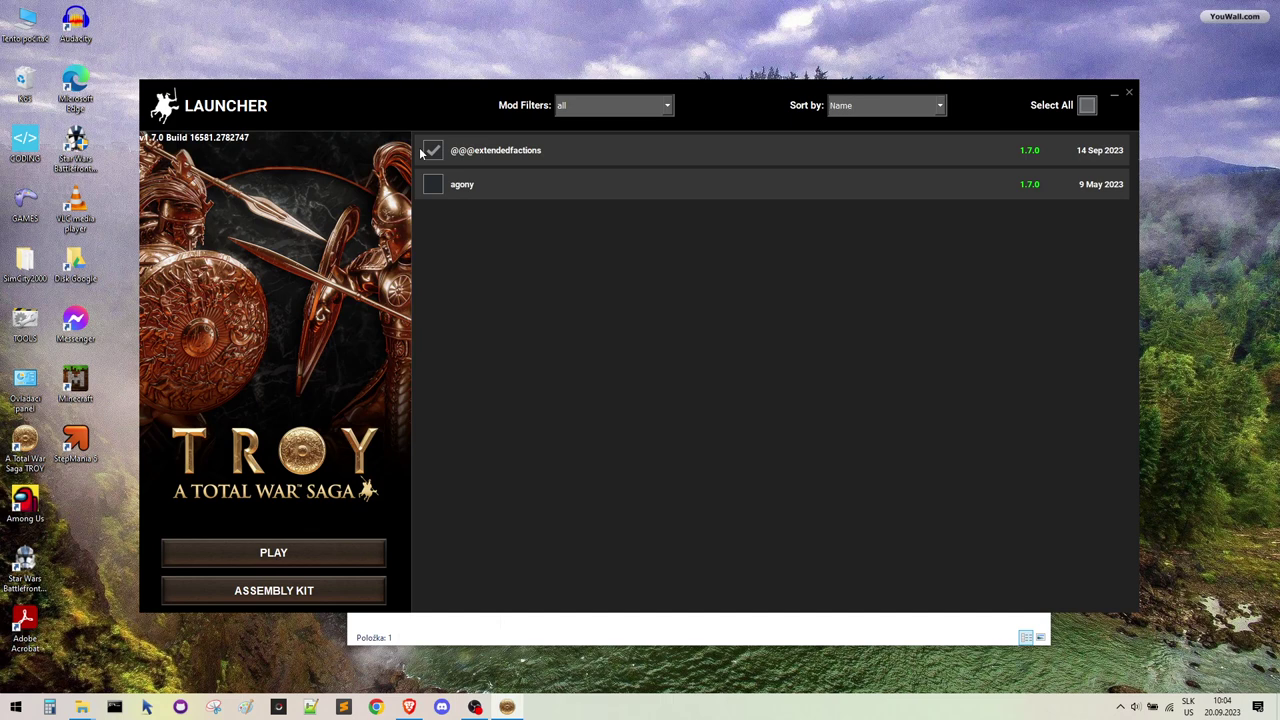
{"action": "left_click", "coordinate": [255, 562]}
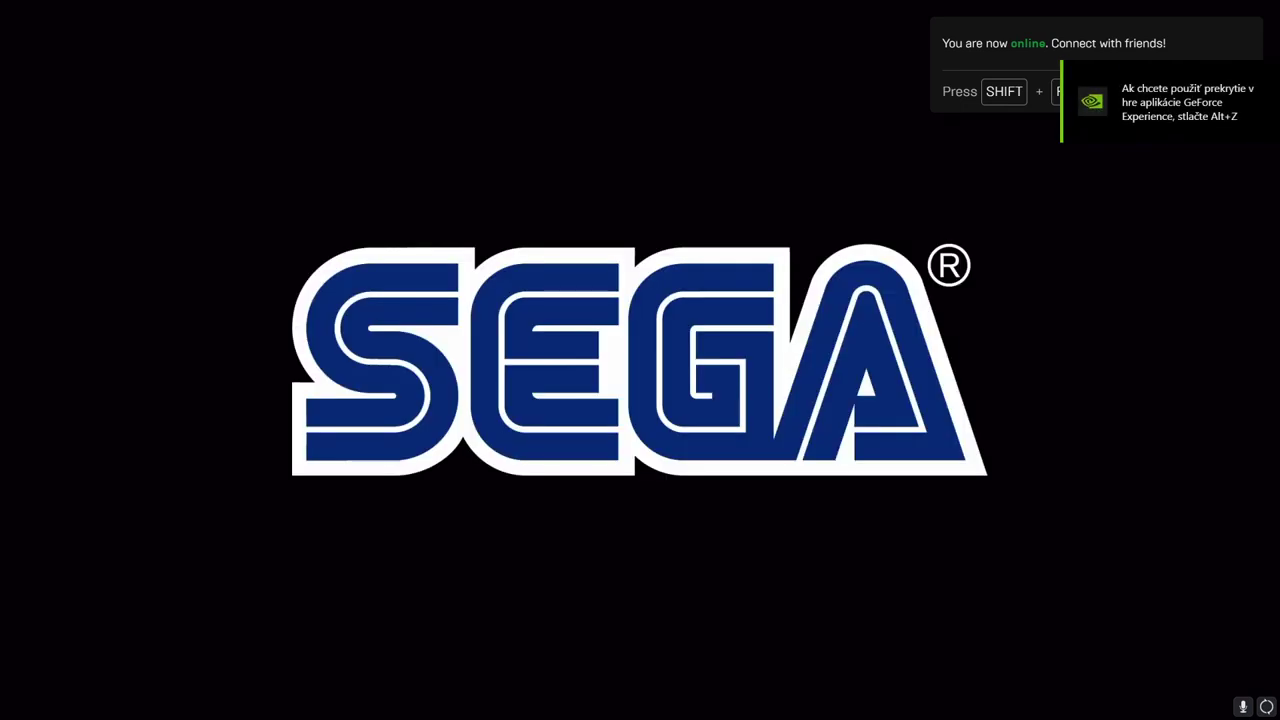
Skip the intro and join the FROM STEAM game from the Multiplayer Battle online list.
{"action": "key", "text": "Escape"}
{"action": "key", "text": "Escape"}
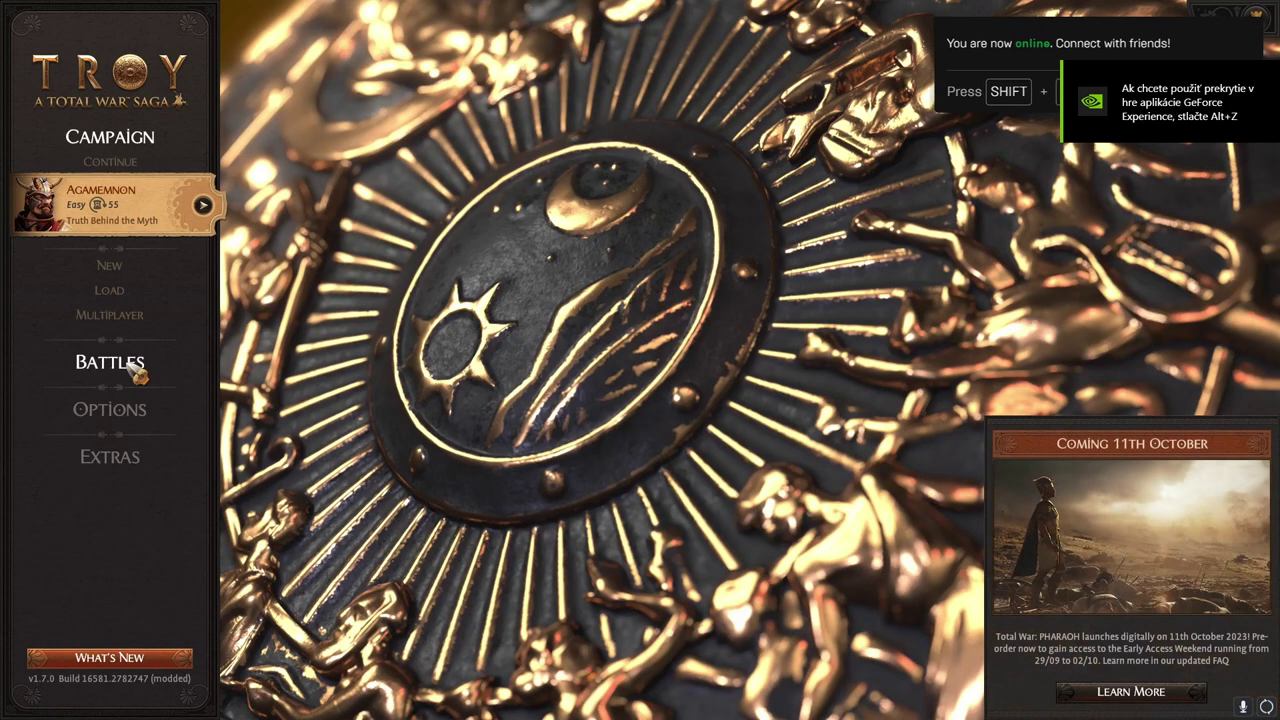
{"action": "left_click", "coordinate": [135, 368]}
{"action": "left_click", "coordinate": [160, 159]}
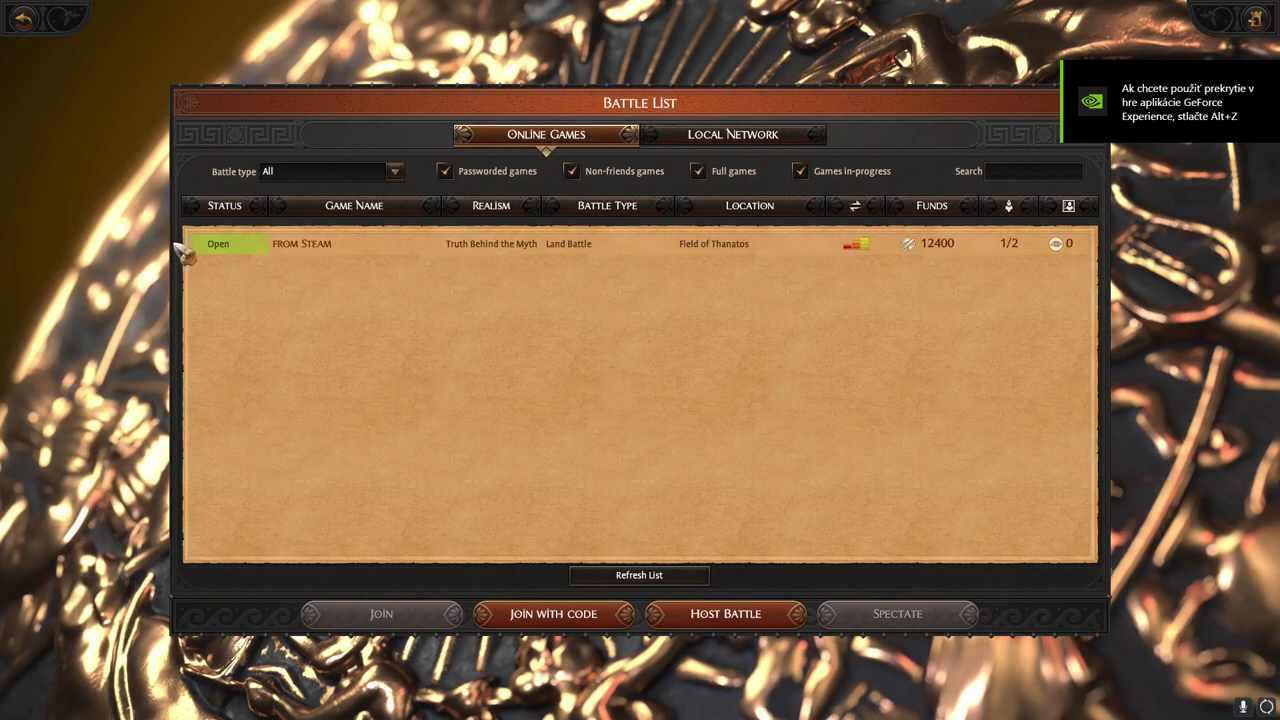
{"action": "double_click", "coordinate": [405, 250]}
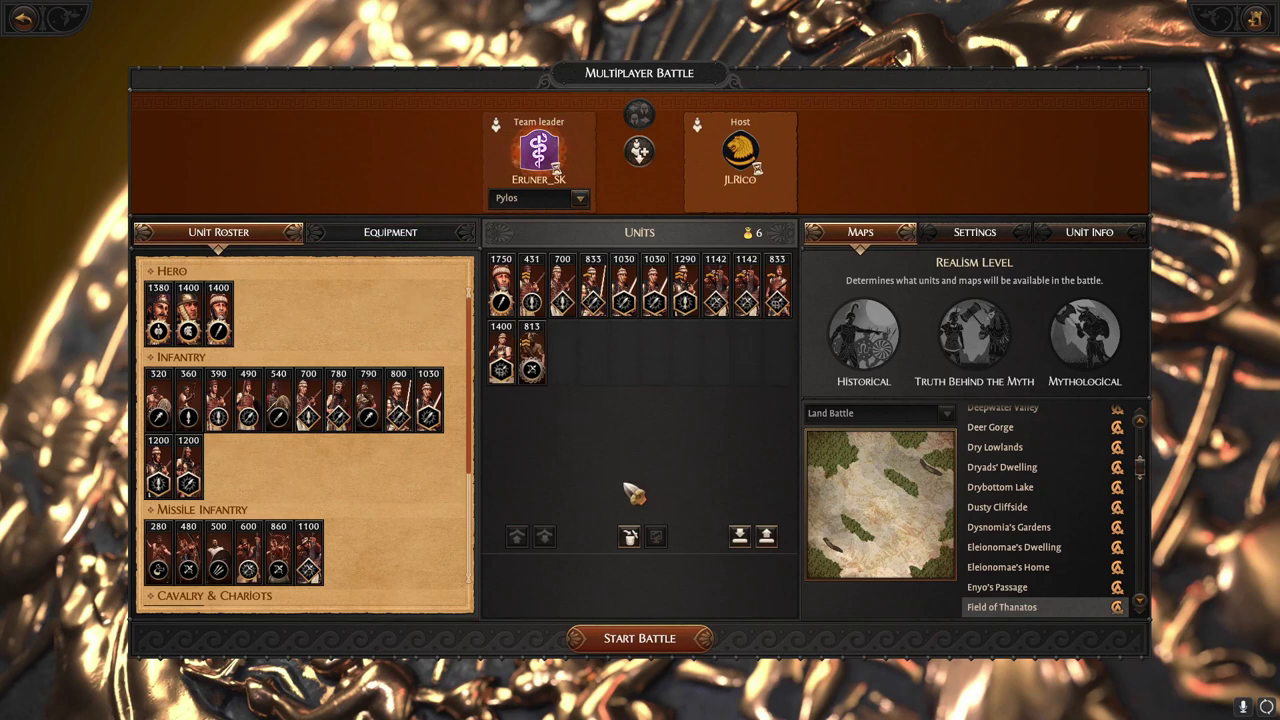
Clear the army and change the faction from Pylos to Phaiacians.
{"action": "left_click", "coordinate": [630, 537]}
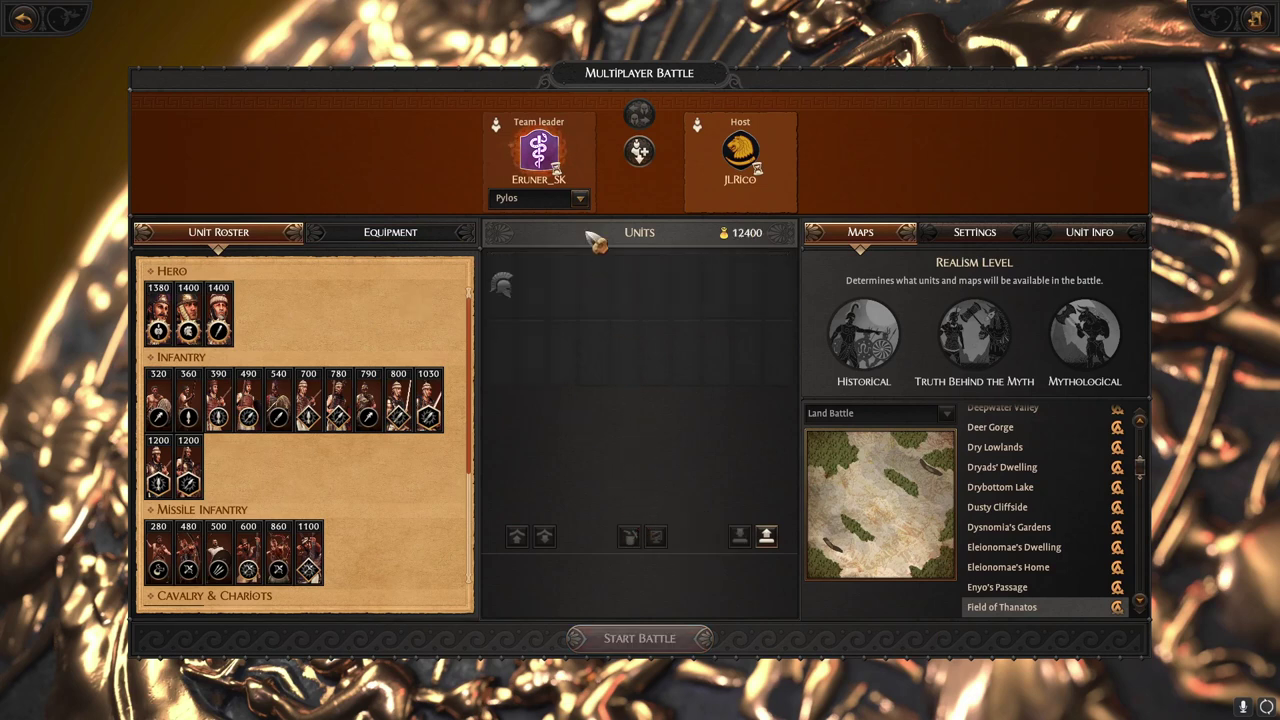
{"action": "left_click", "coordinate": [580, 199]}
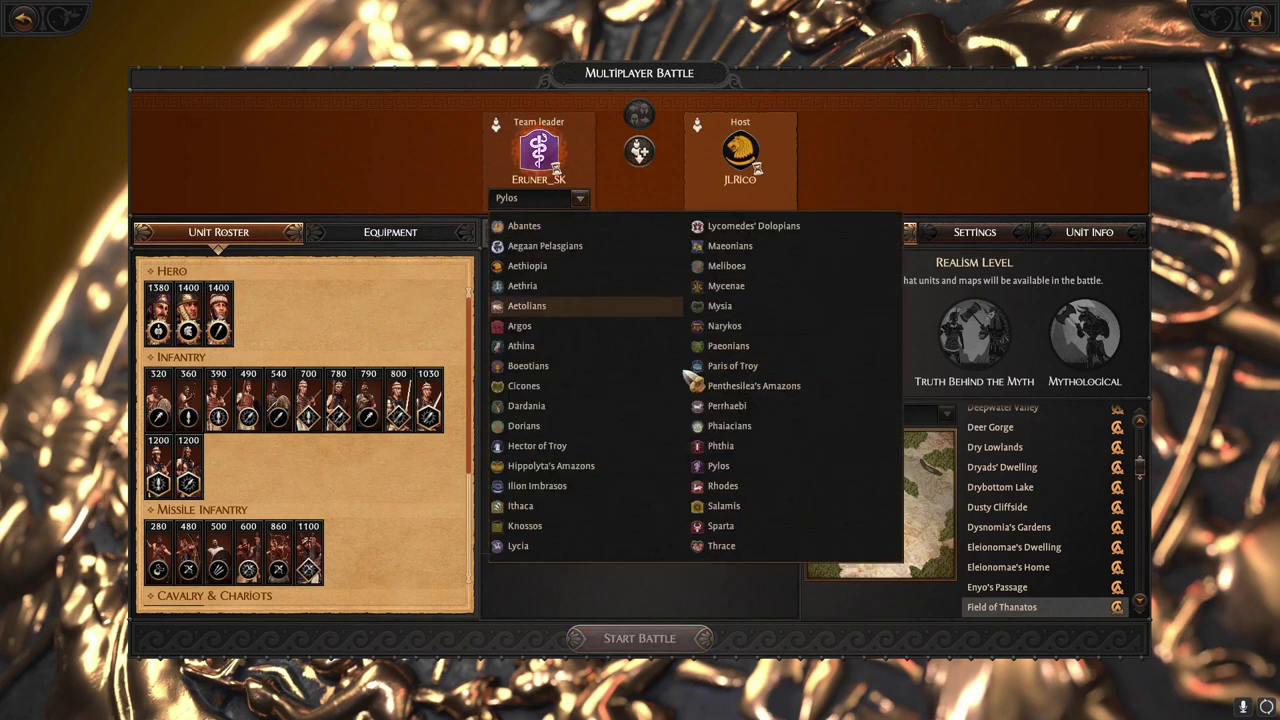
{"action": "left_click", "coordinate": [729, 426]}
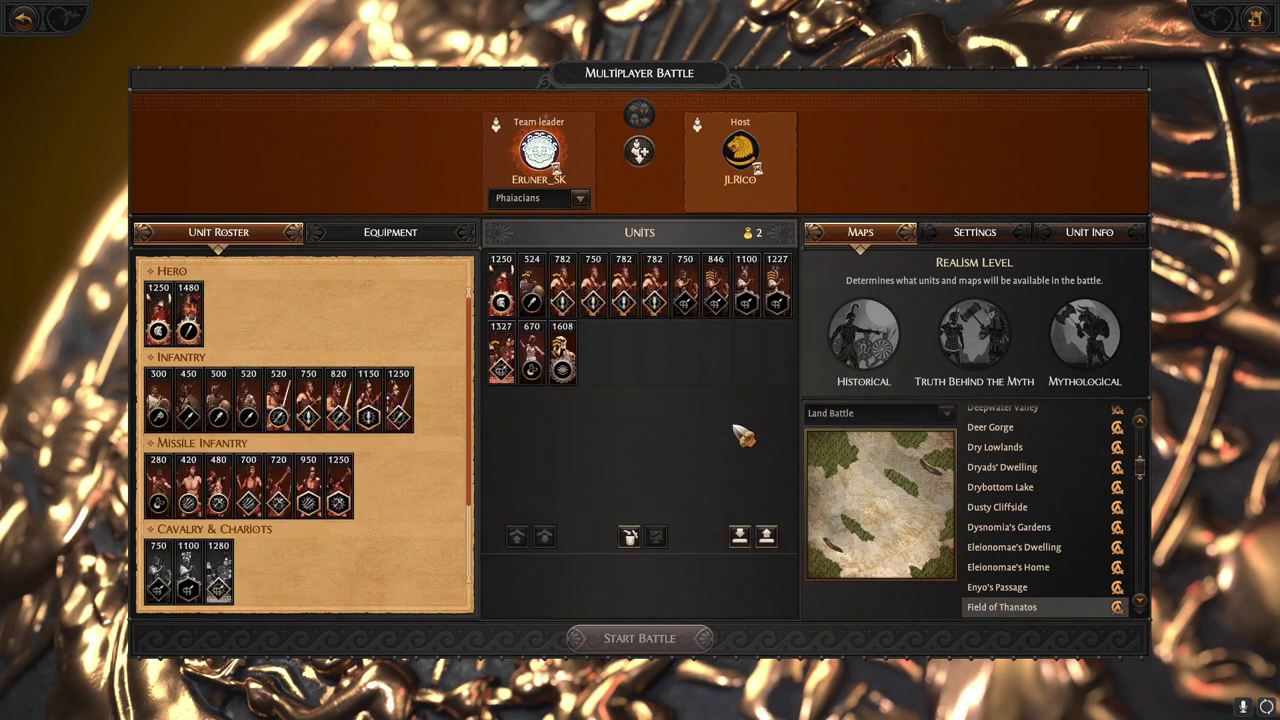
Field Phaiacian Royal Guardsmen, another infantry unit and the hero Pontonous, leaving 9080 funds.
{"action": "left_click", "coordinate": [630, 538]}
{"action": "left_click", "coordinate": [398, 400]}
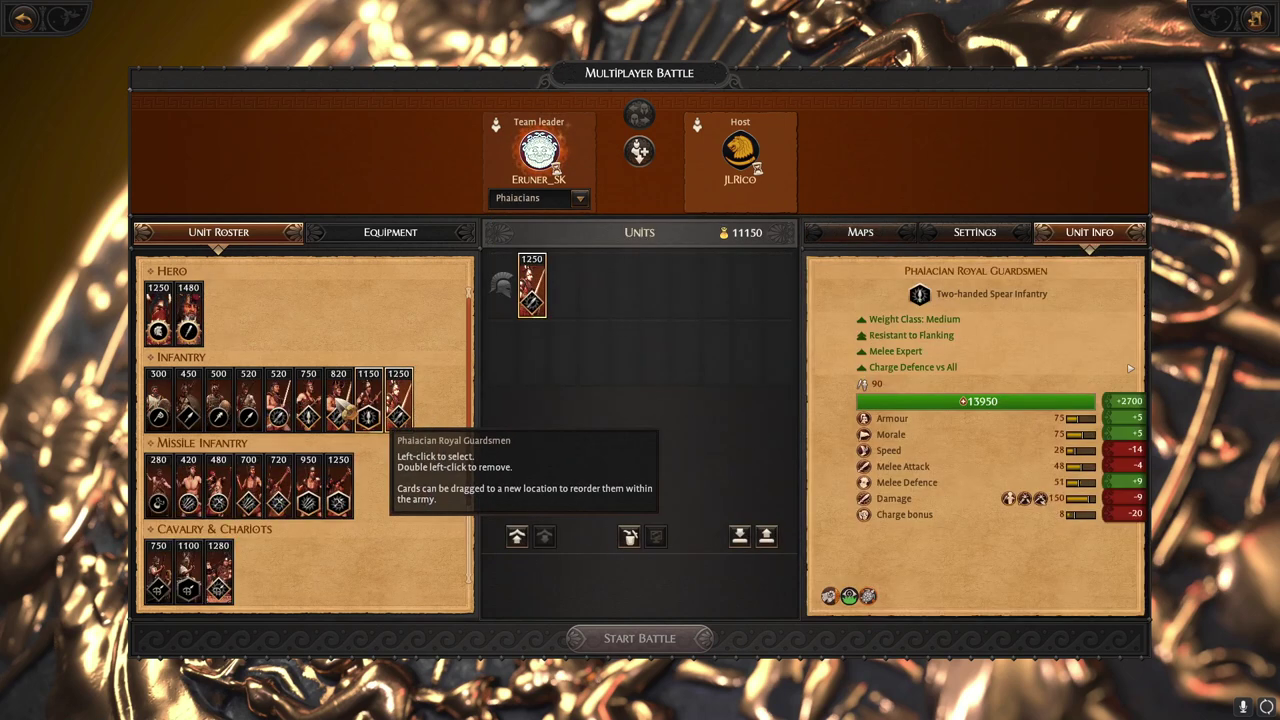
{"action": "left_click", "coordinate": [338, 400]}
{"action": "left_click", "coordinate": [158, 310]}
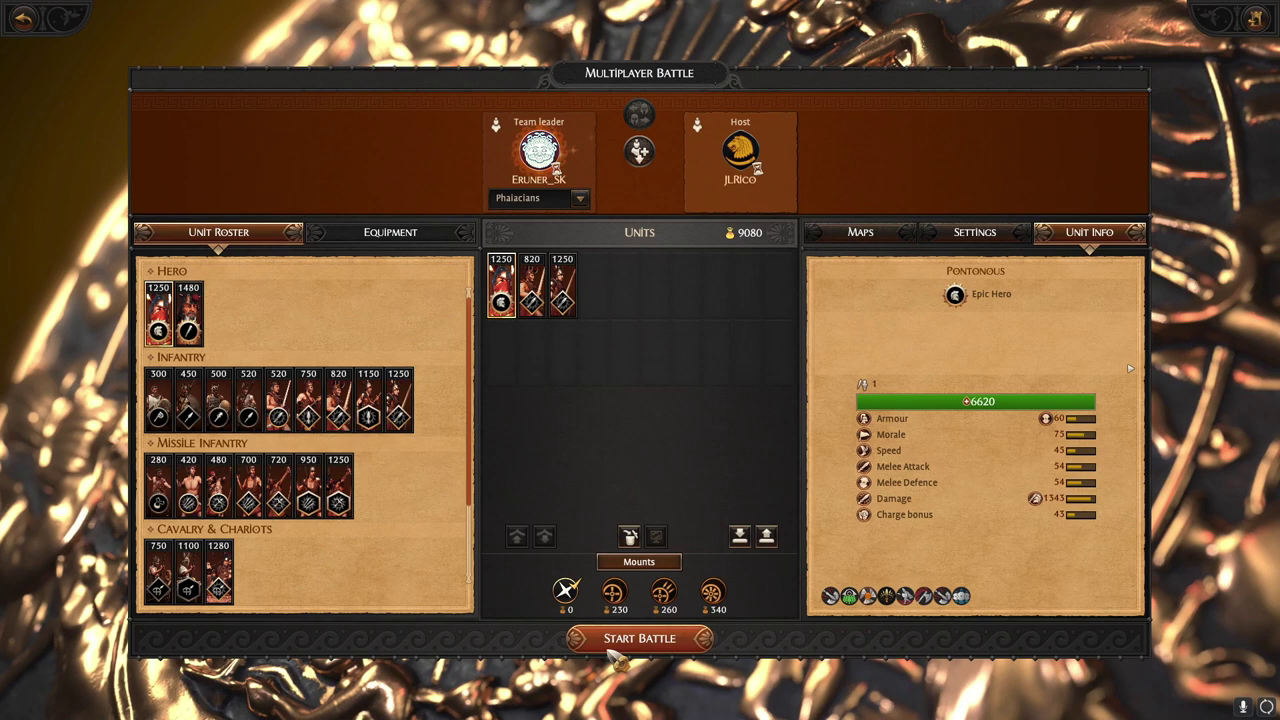
{"action": "left_click", "coordinate": [860, 232]}
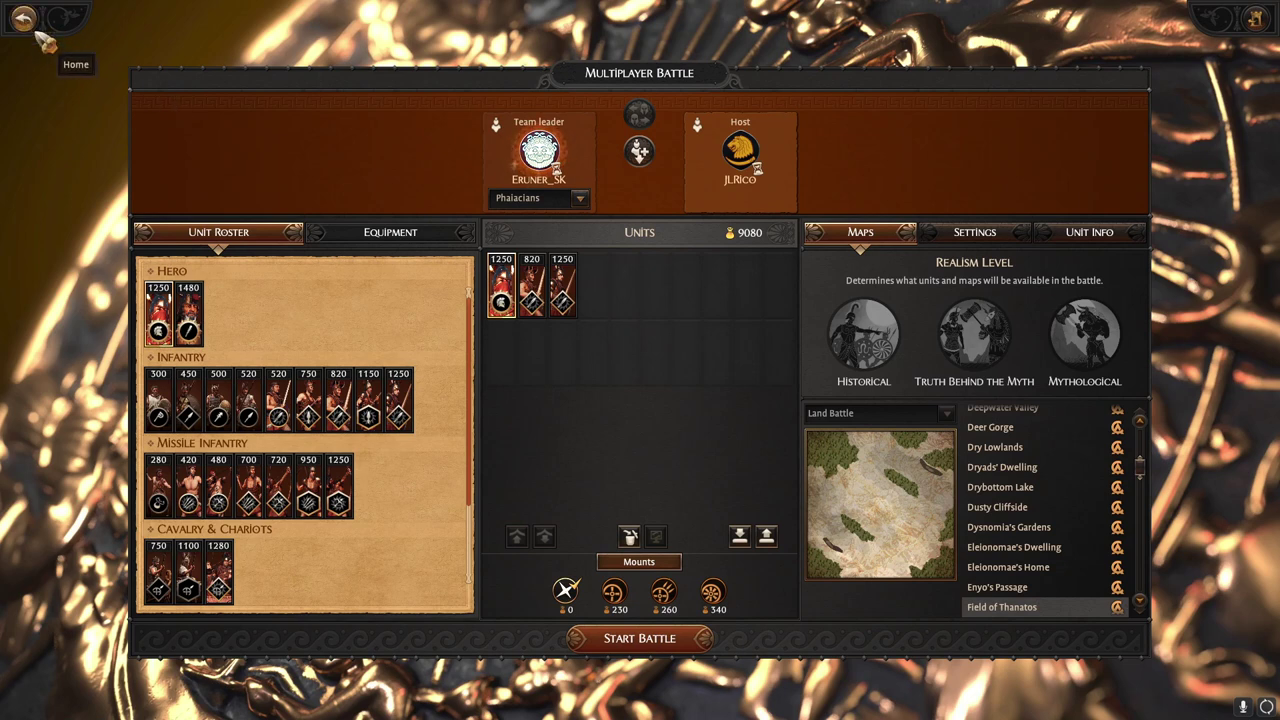
Back out of the battle lobby to the main menu and confirm quitting TROY.
{"action": "left_click", "coordinate": [1256, 18]}
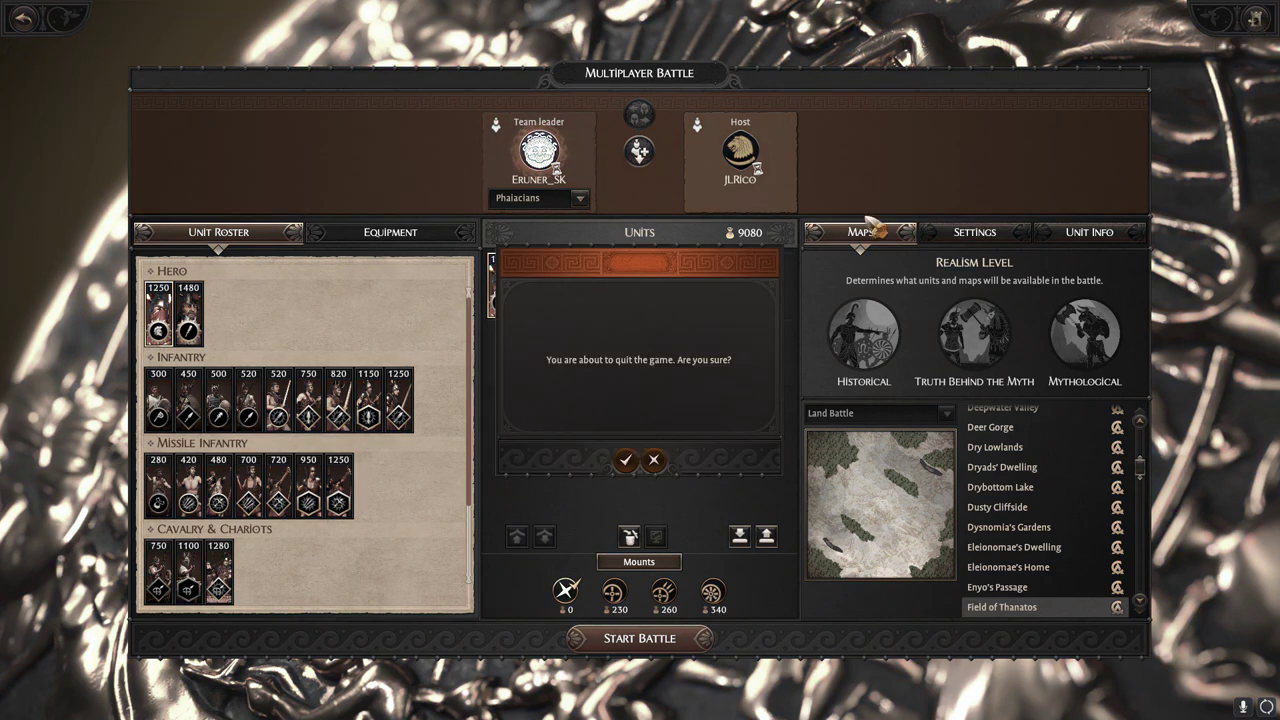
{"action": "left_click", "coordinate": [662, 462]}
{"action": "left_click", "coordinate": [24, 18]}
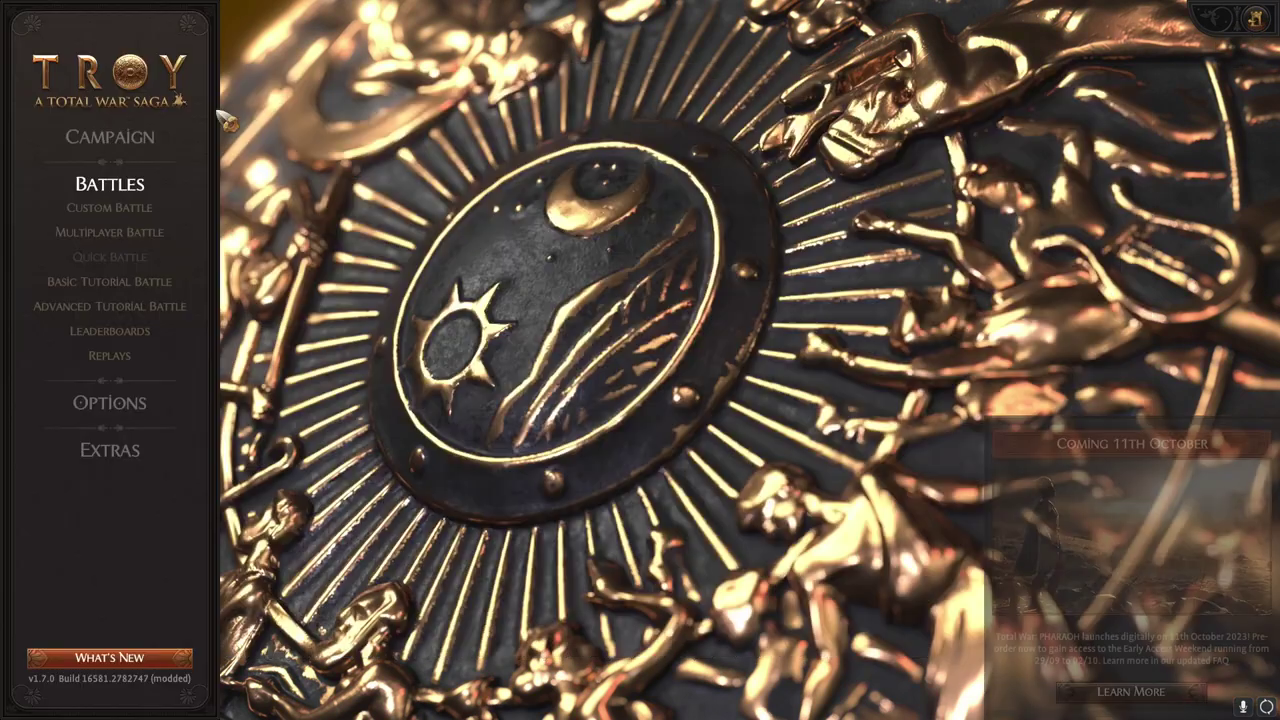
{"action": "left_click", "coordinate": [1258, 17]}
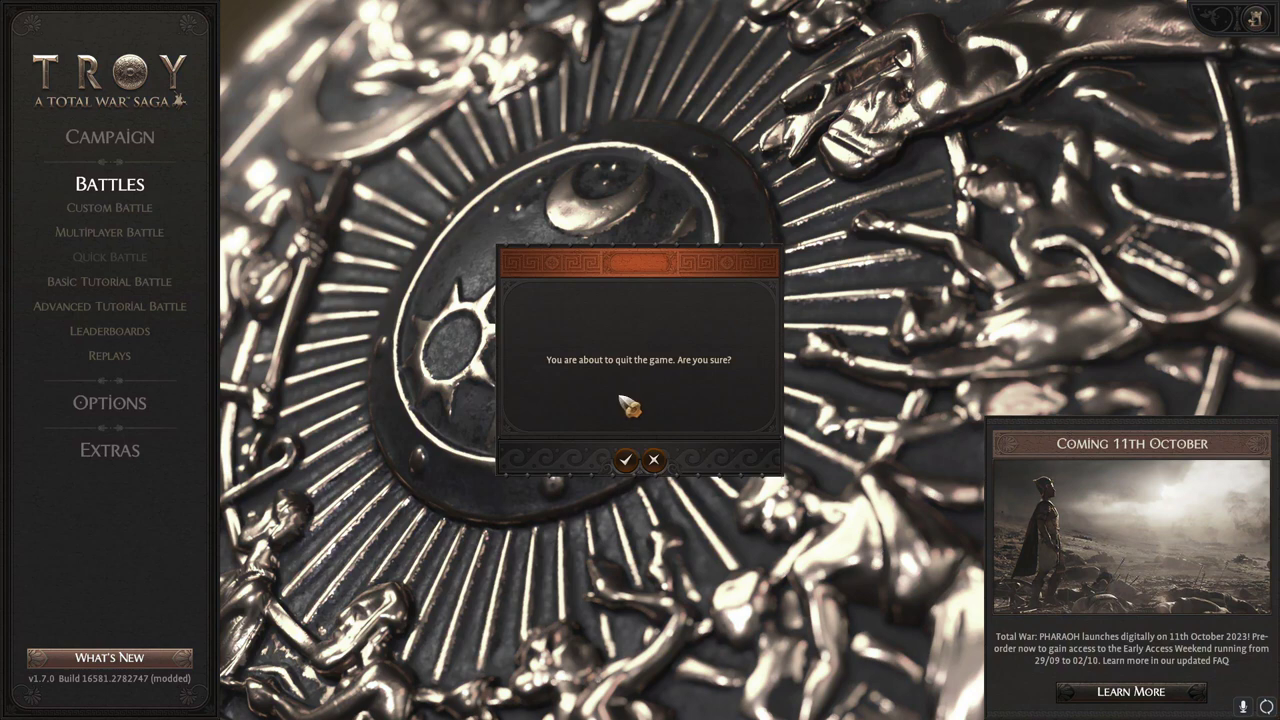
{"action": "left_click", "coordinate": [638, 464]}
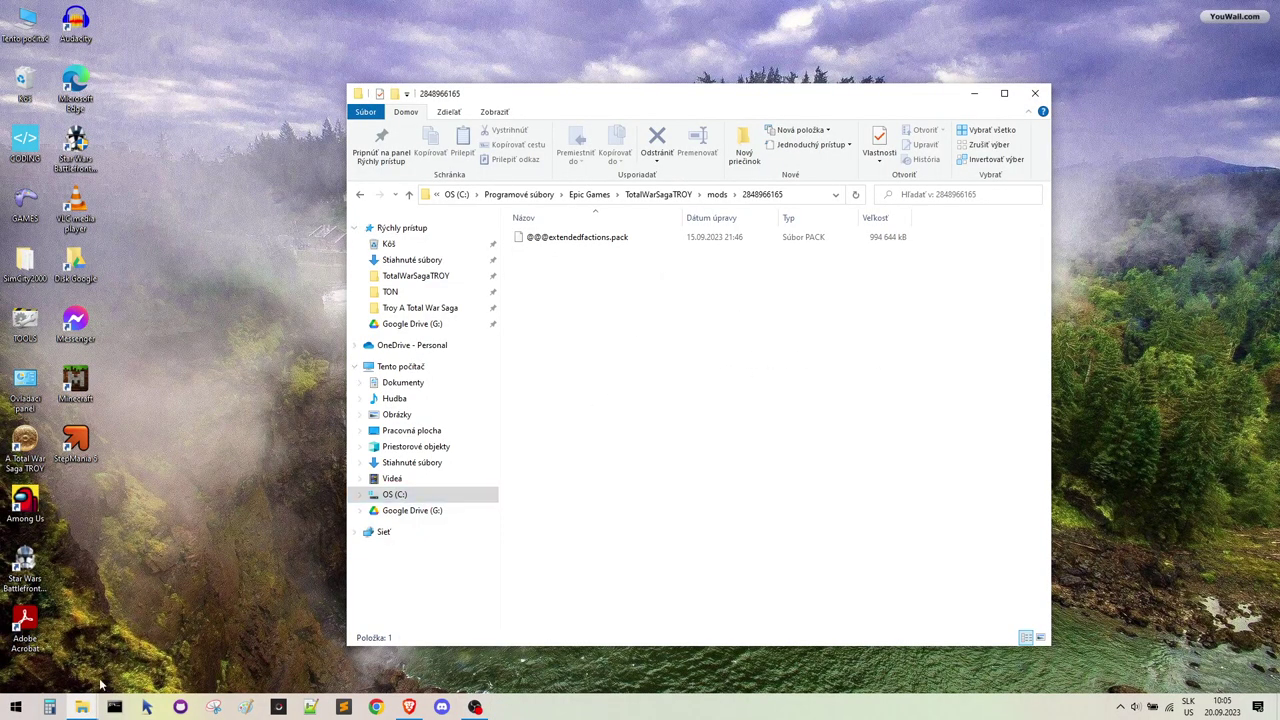
{"action": "mouse_move", "coordinate": [88, 706]}
{"action": "left_click", "coordinate": [152, 656]}
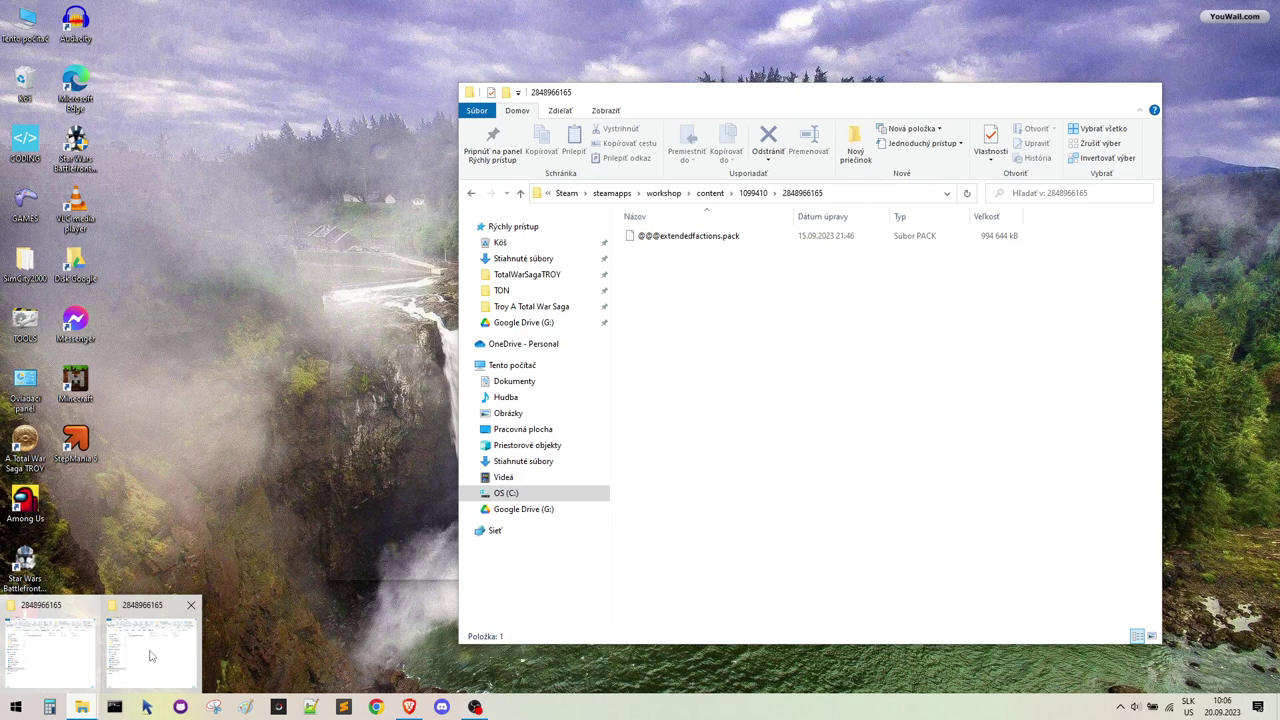
{"action": "left_click", "coordinate": [753, 194]}
{"action": "left_click", "coordinate": [727, 256]}
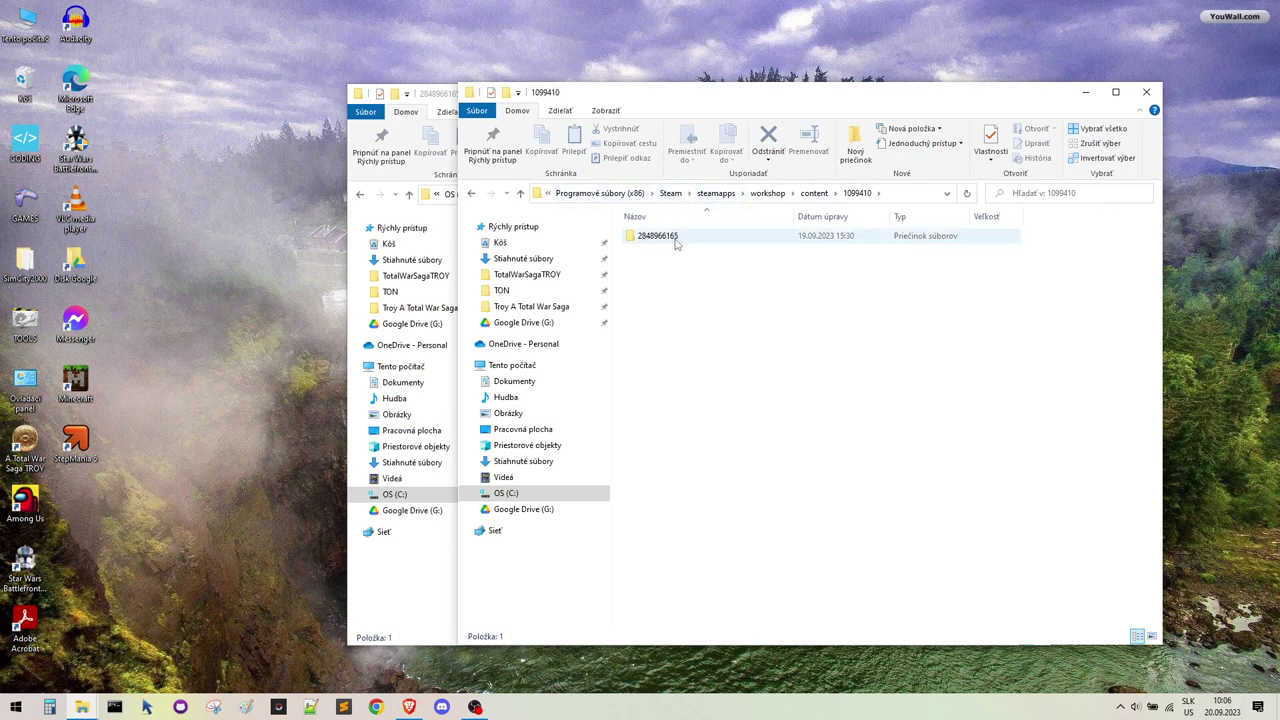
{"action": "left_click", "coordinate": [777, 195]}
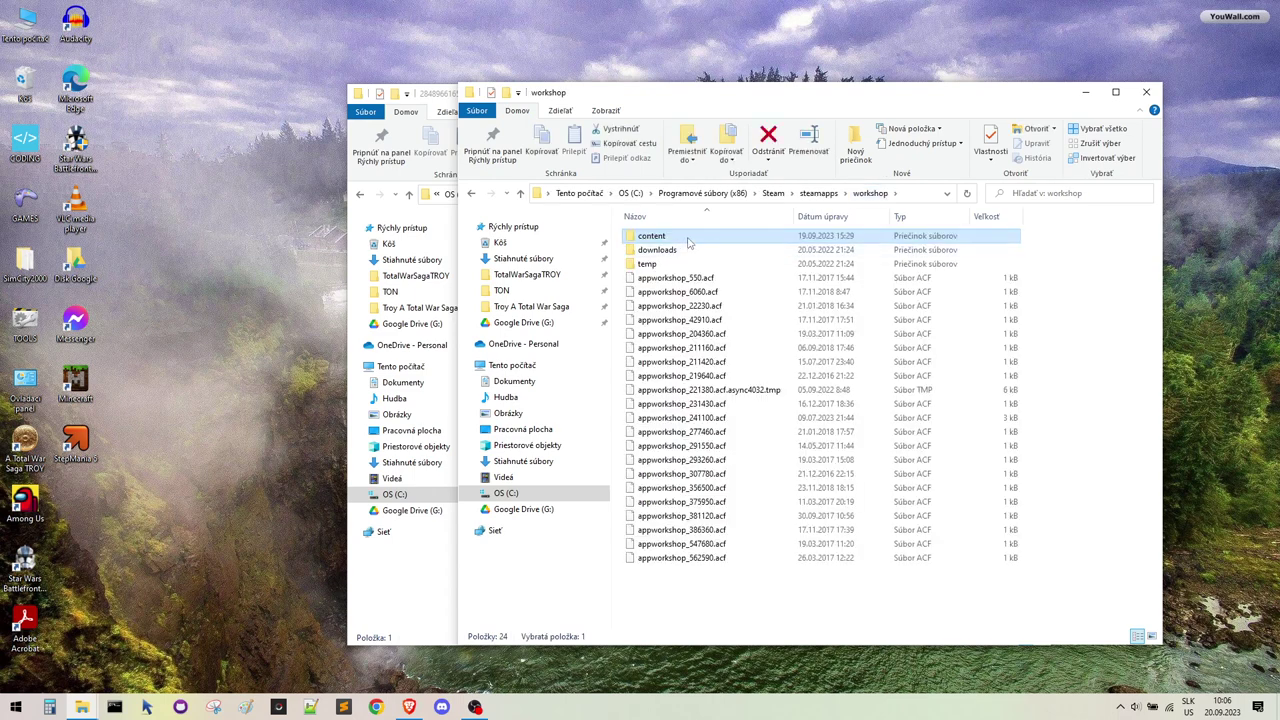
{"action": "double_click", "coordinate": [672, 236]}
{"action": "double_click", "coordinate": [680, 250]}
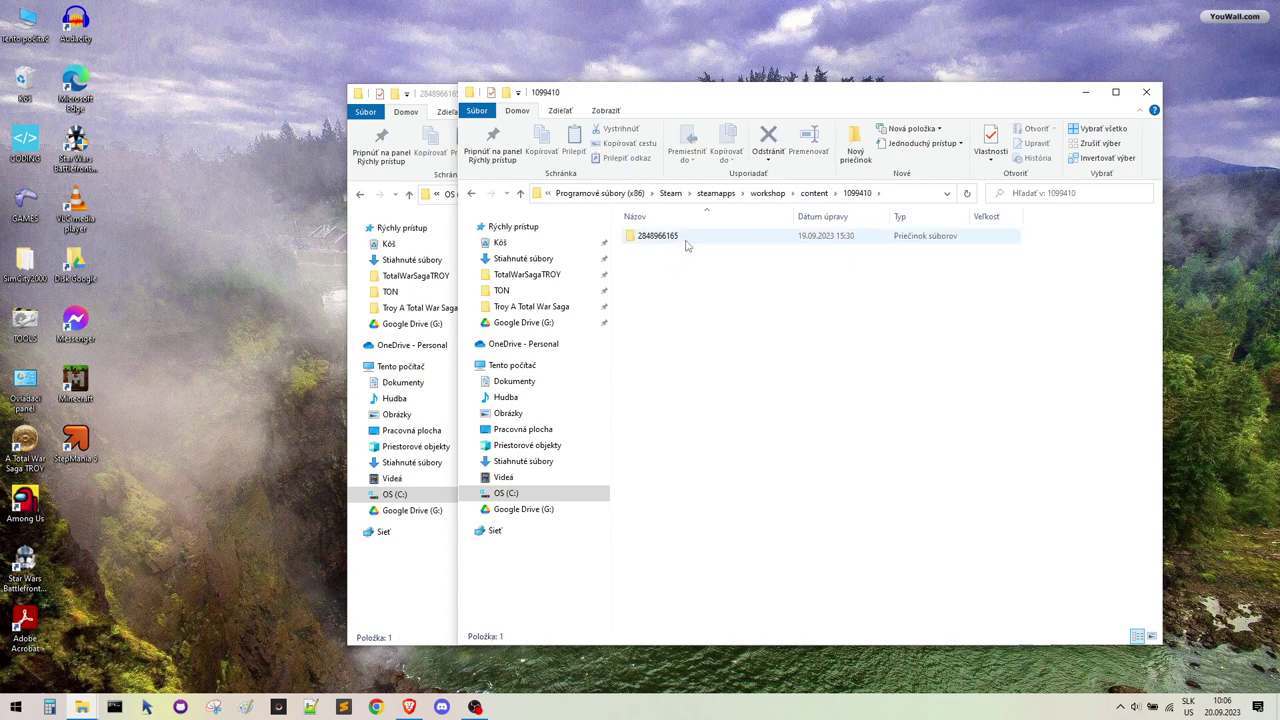
{"action": "double_click", "coordinate": [686, 242]}
{"action": "left_click", "coordinate": [700, 236]}
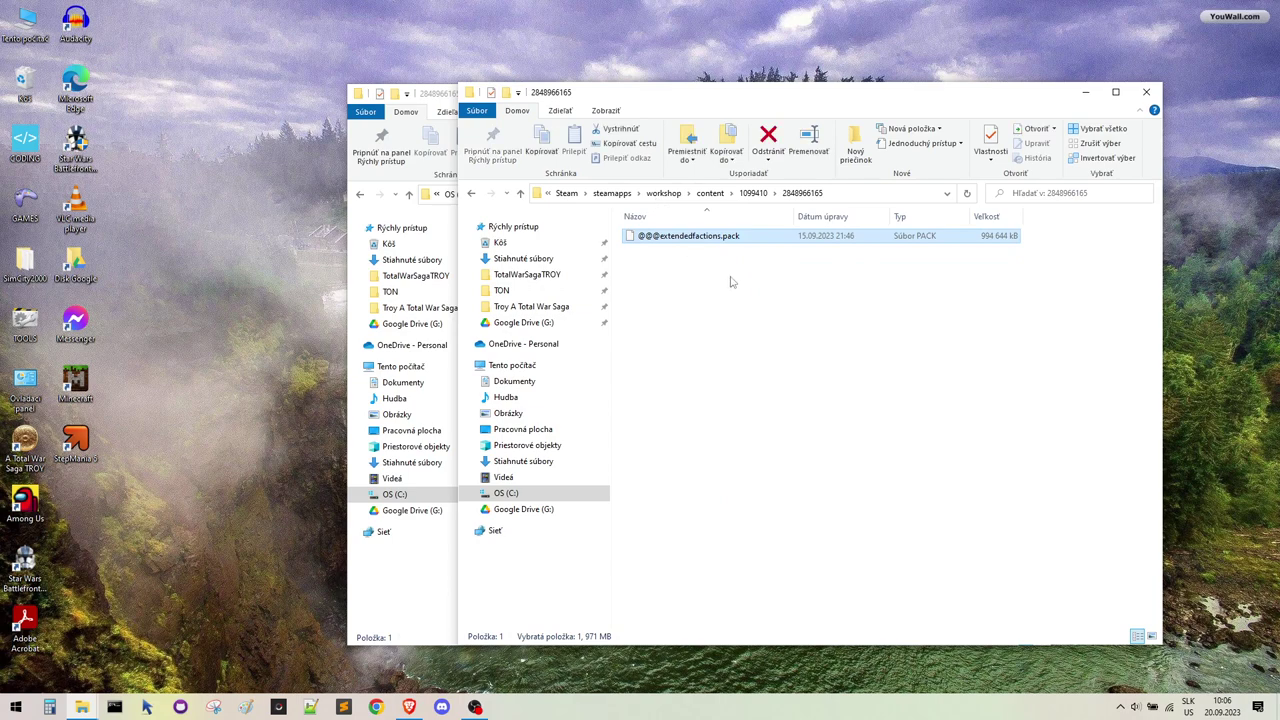
{"action": "left_click", "coordinate": [757, 318]}
Place the Steam workshop and Epic mods Explorer windows side by side.
{"action": "left_click_drag", "start_coordinate": [755, 102], "coordinate": [860, 102]}
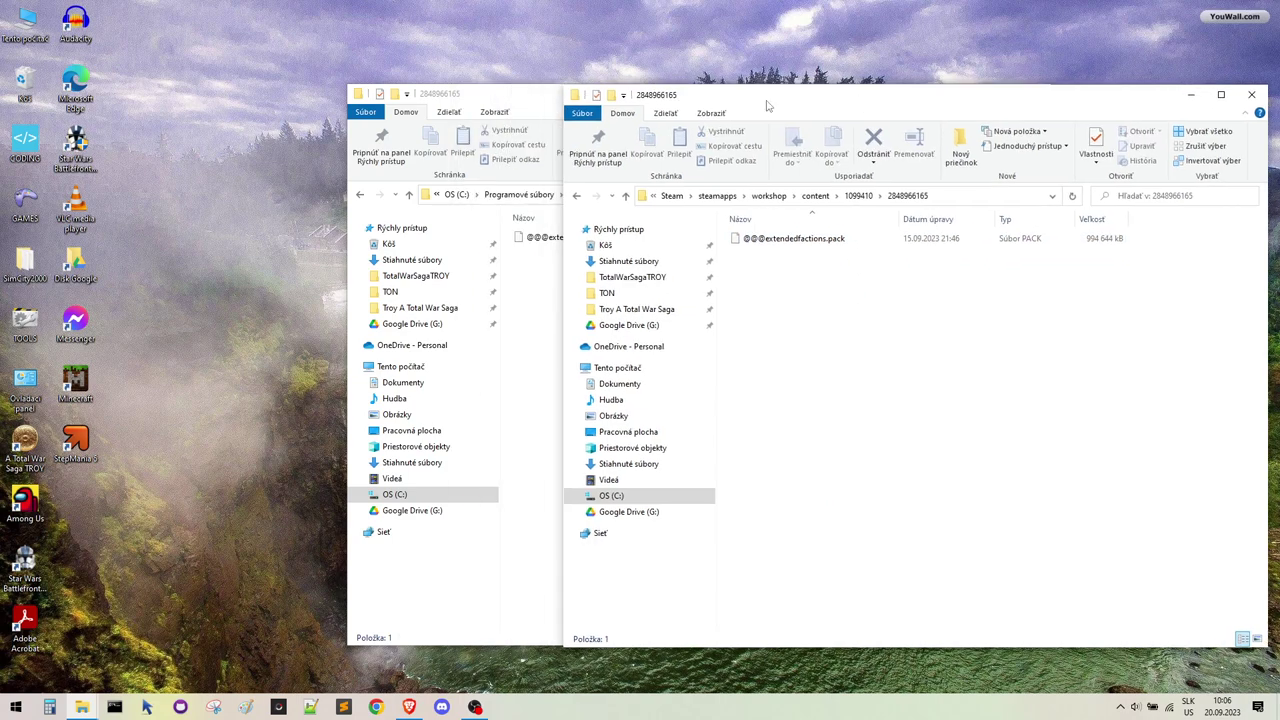
{"action": "left_click_drag", "start_coordinate": [542, 102], "coordinate": [238, 100]}
{"action": "left_click", "coordinate": [890, 357]}
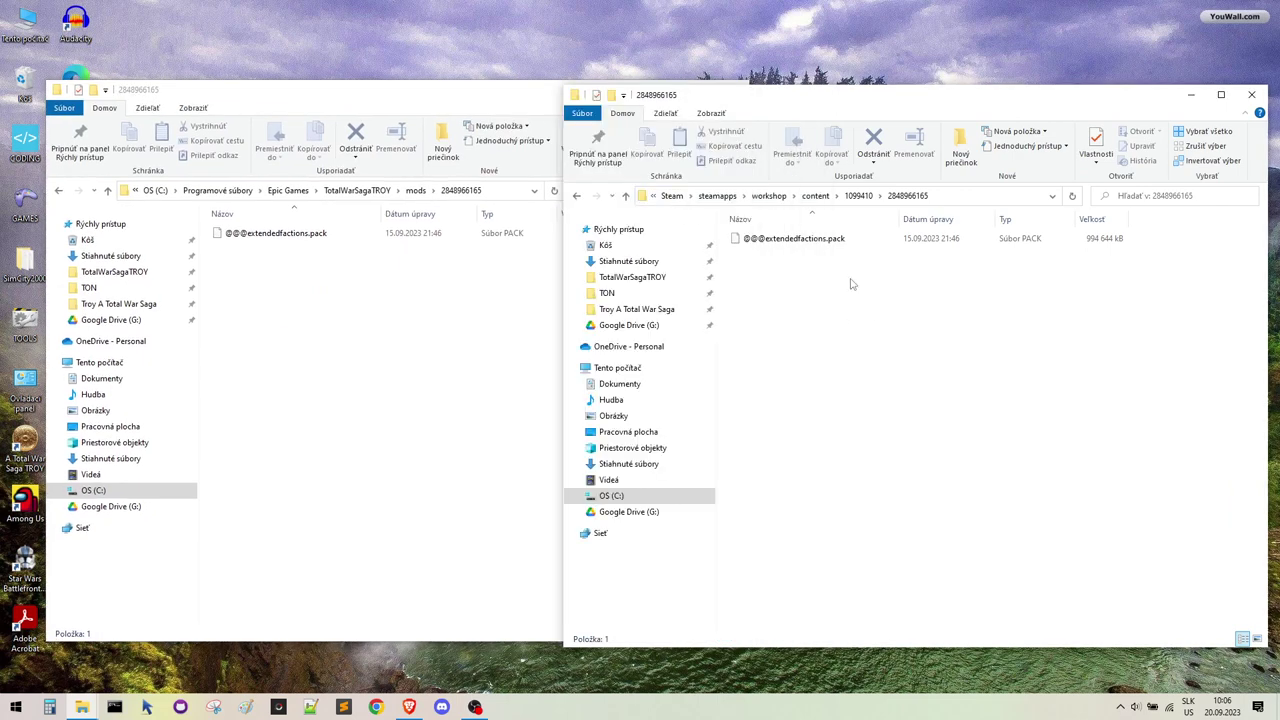
Copy the ca_tNf0ytFuJEC0g-BYtsZl6afo folder from Epic mods into Steam's 1099410 folder.
{"action": "left_click", "coordinate": [860, 196]}
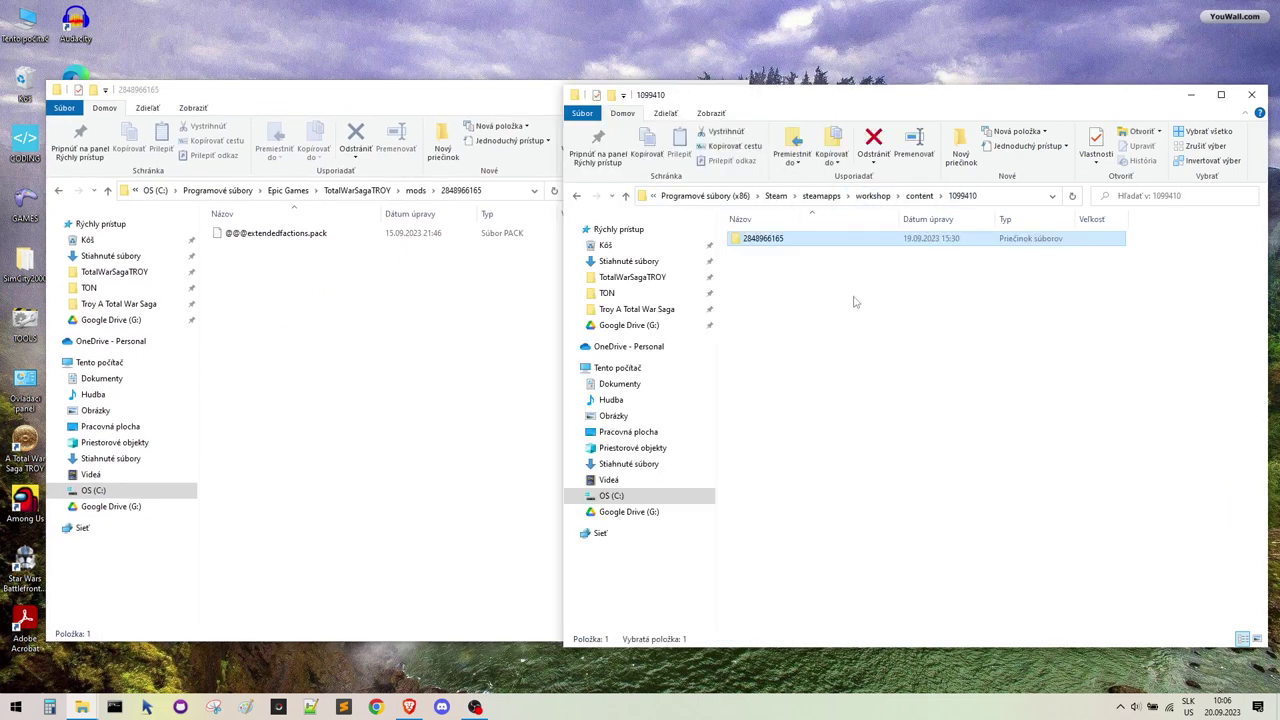
{"action": "left_click", "coordinate": [415, 190]}
{"action": "left_click", "coordinate": [303, 264]}
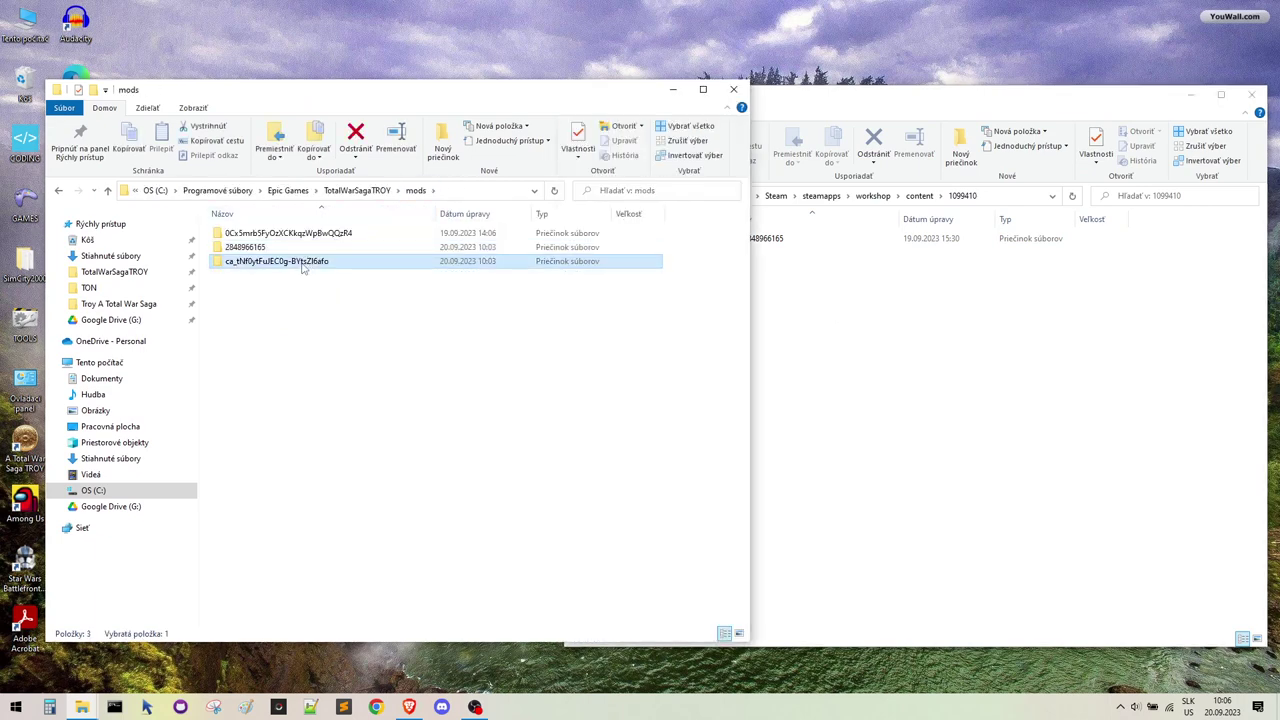
{"action": "key", "text": "ctrl+c"}
{"action": "left_click", "coordinate": [894, 323]}
{"action": "key", "text": "ctrl+v"}
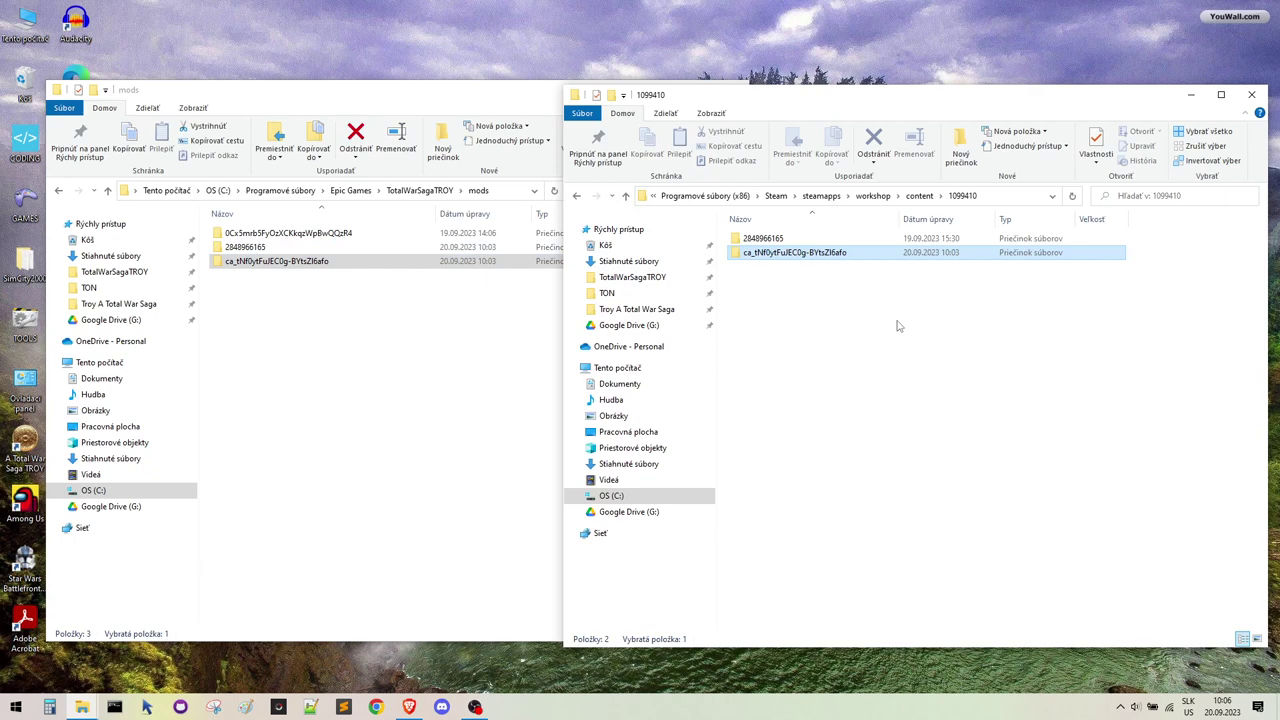
{"action": "double_click", "coordinate": [795, 240]}
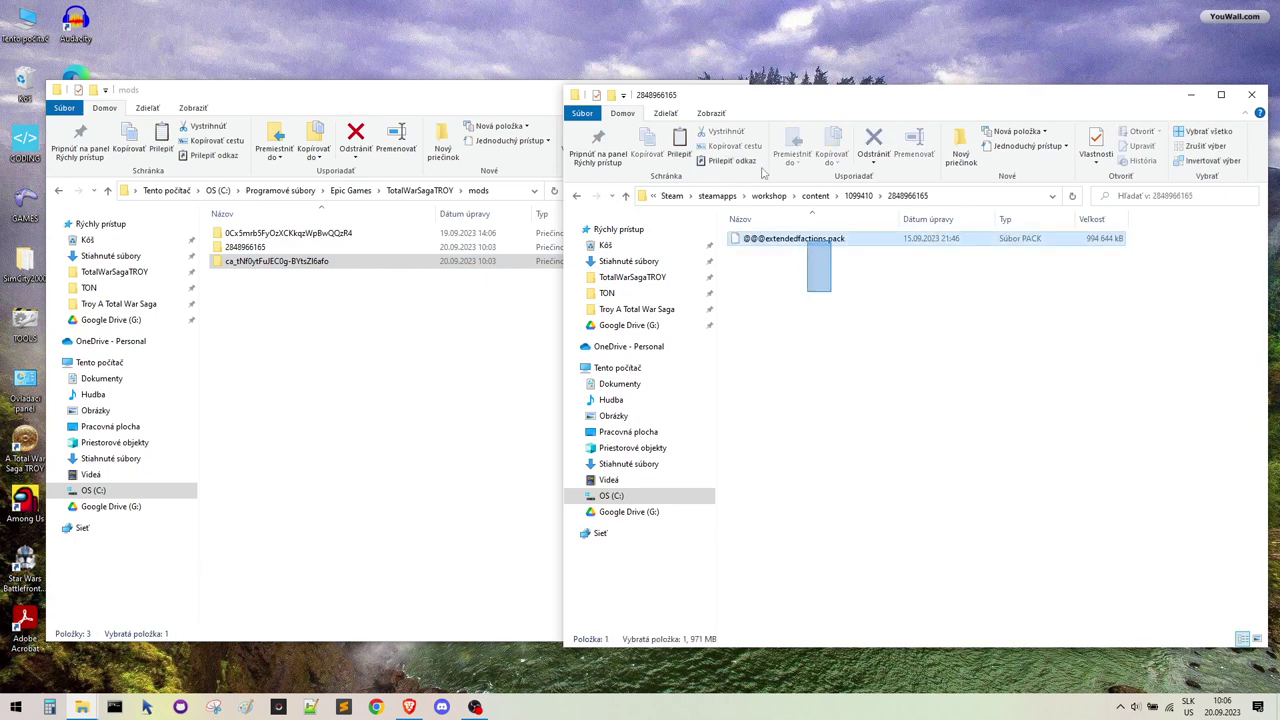
{"action": "left_click", "coordinate": [877, 329]}
{"action": "key", "text": "alt+Left"}
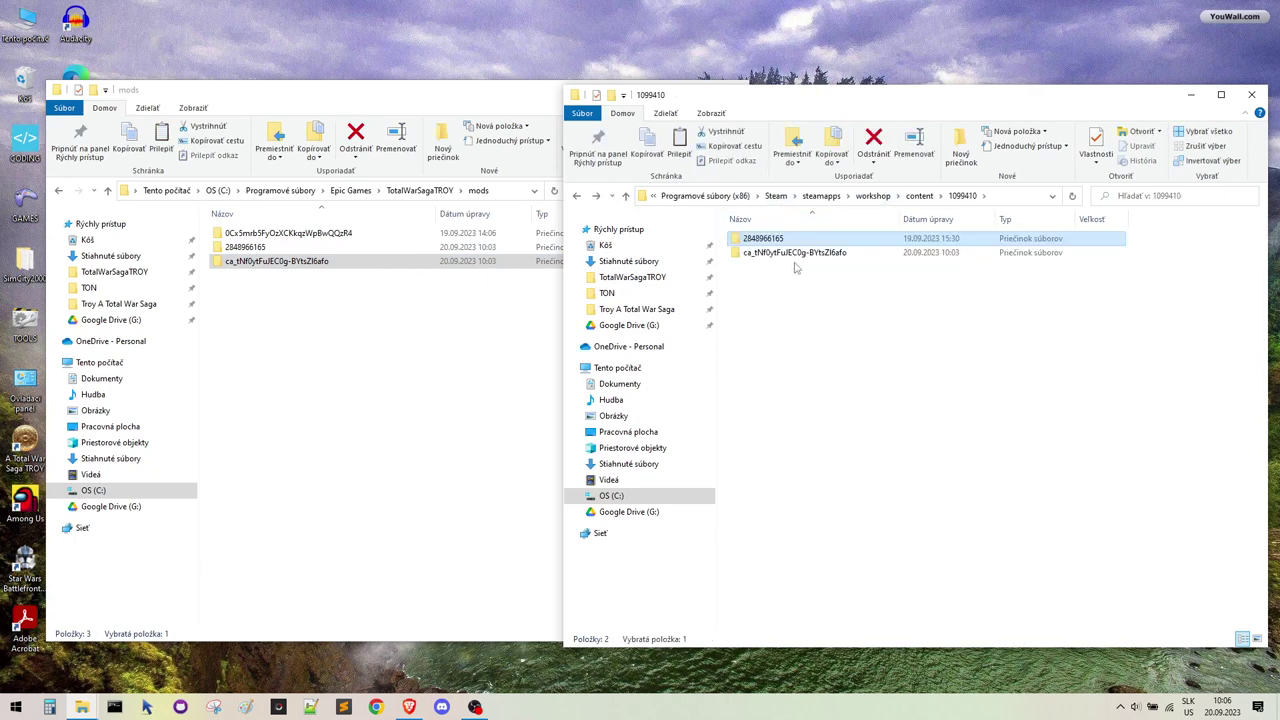
{"action": "left_click", "coordinate": [798, 254]}
{"action": "double_click", "coordinate": [798, 254]}
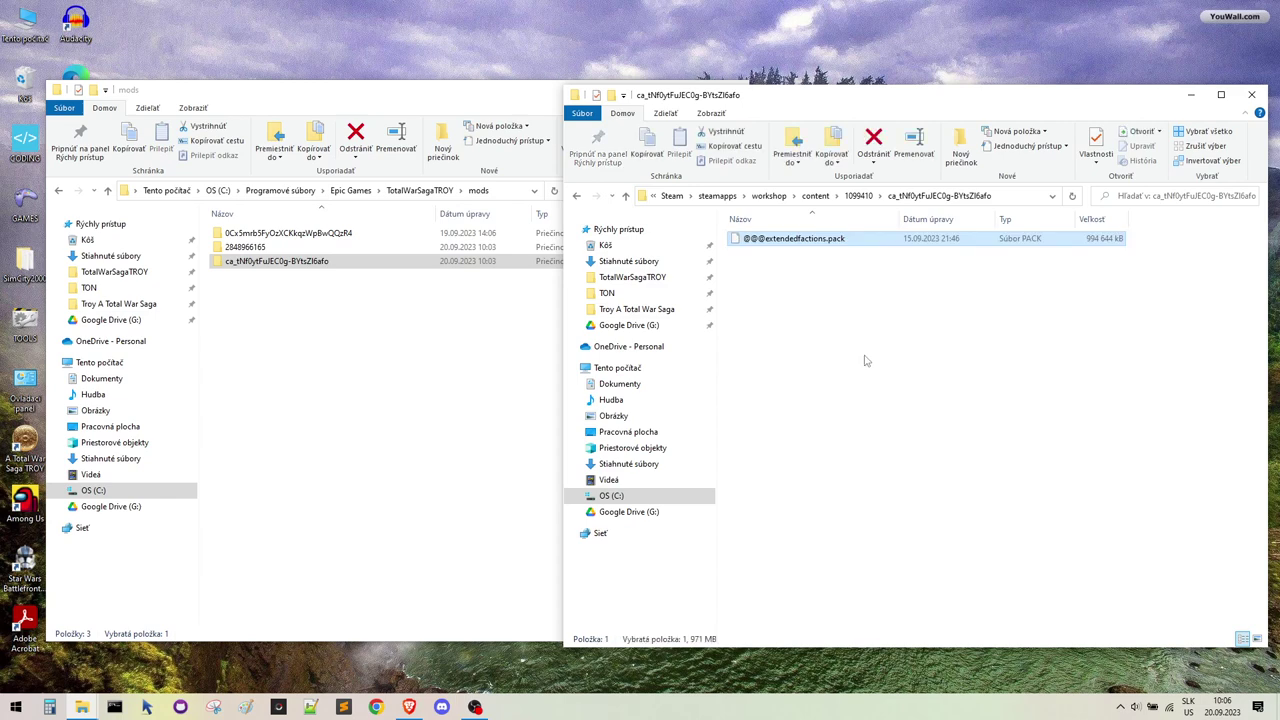
{"action": "left_click", "coordinate": [861, 325]}
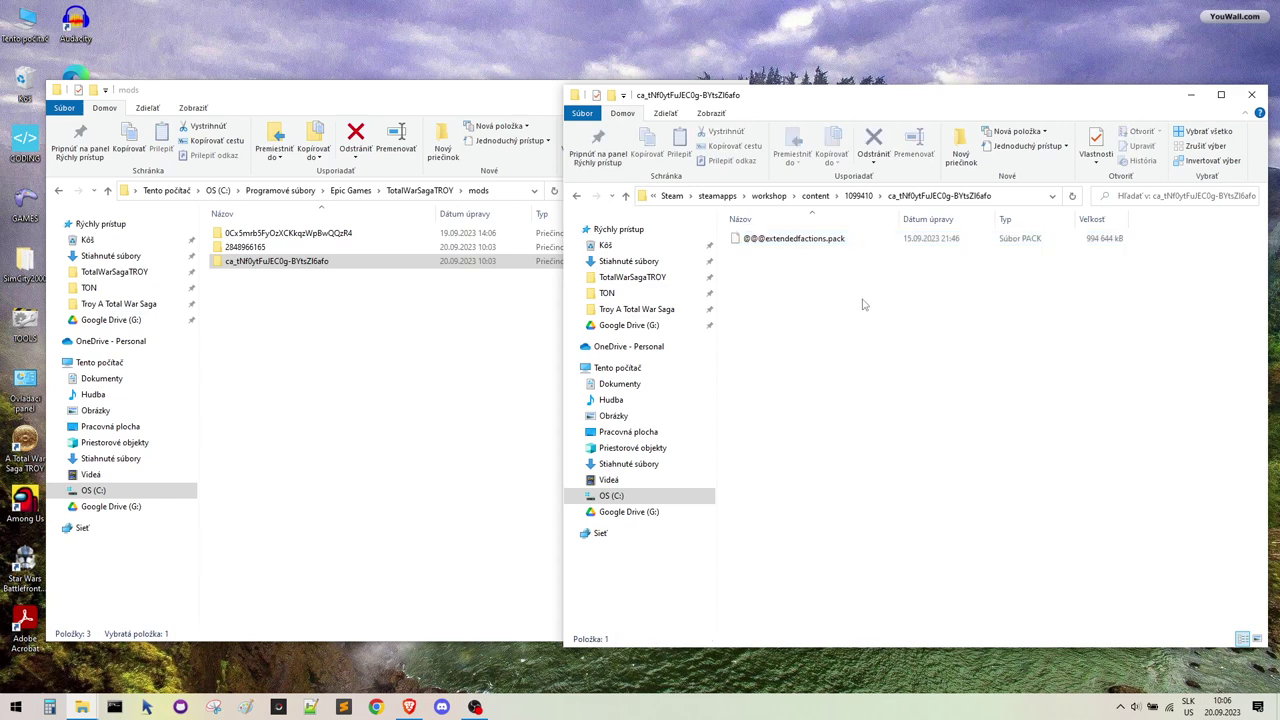